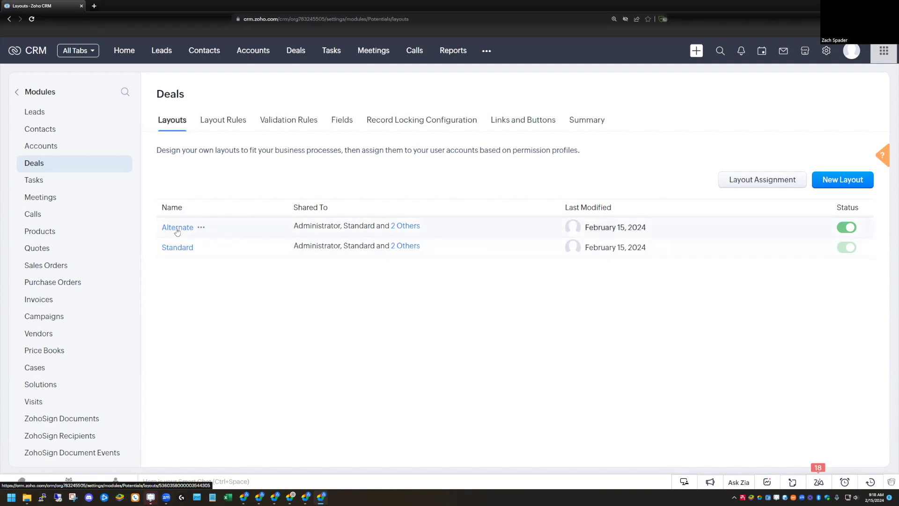
Step: Open the Alternate Deals layout in the editor and show its layout settings menu
{"action": "left_click", "coordinate": [179, 232]}
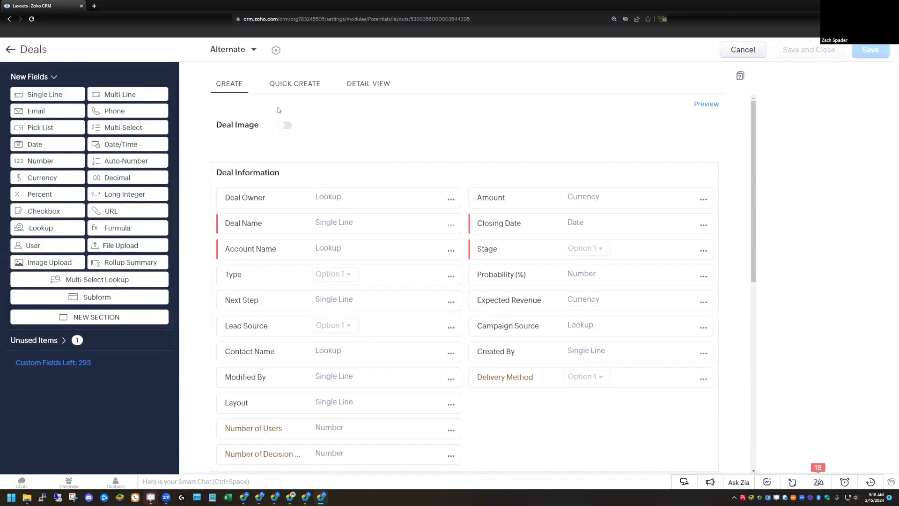
{"action": "left_click", "coordinate": [276, 51]}
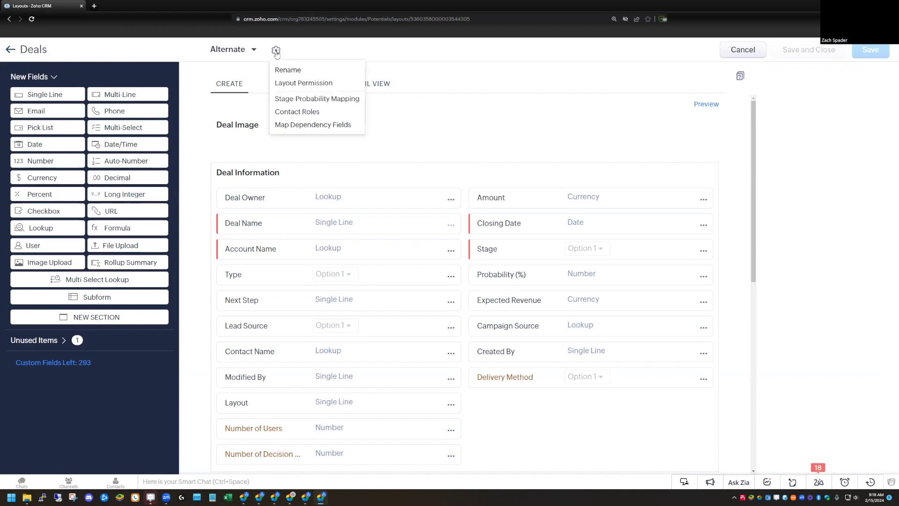
Step: In Stage-Probability Mapping, remove the Needs Analysis and Identify Decision Makers stages
{"action": "left_click", "coordinate": [316, 100]}
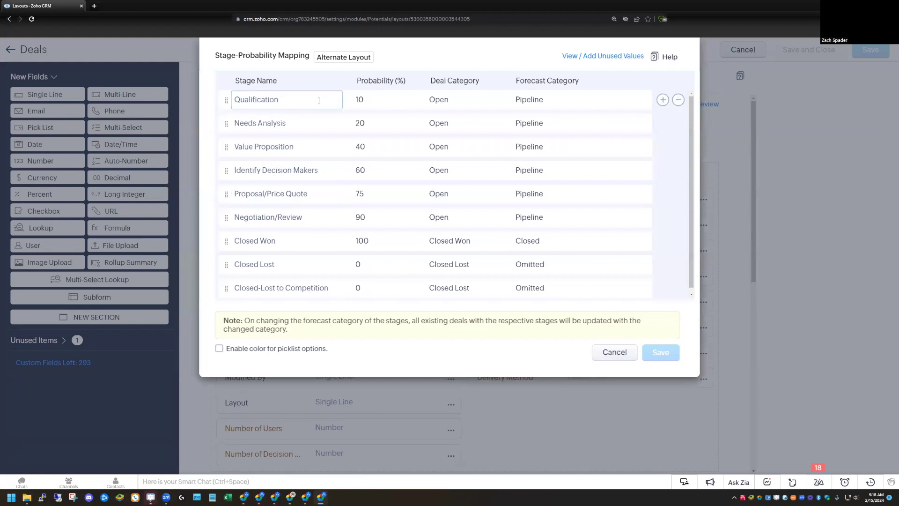
{"action": "mouse_move", "coordinate": [215, 57]}
{"action": "left_mouse_down"}
{"action": "mouse_move", "coordinate": [375, 65]}
{"action": "mouse_move", "coordinate": [226, 57]}
{"action": "left_mouse_up"}
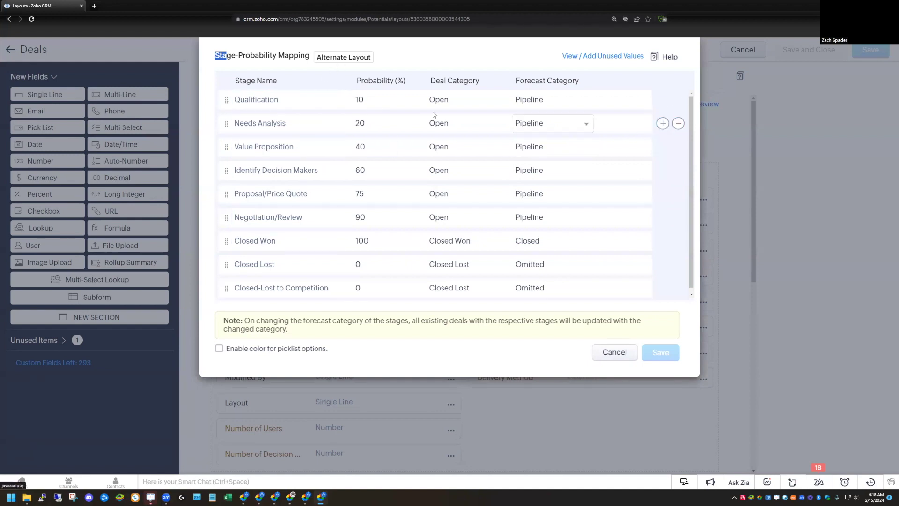
{"action": "left_click", "coordinate": [678, 124]}
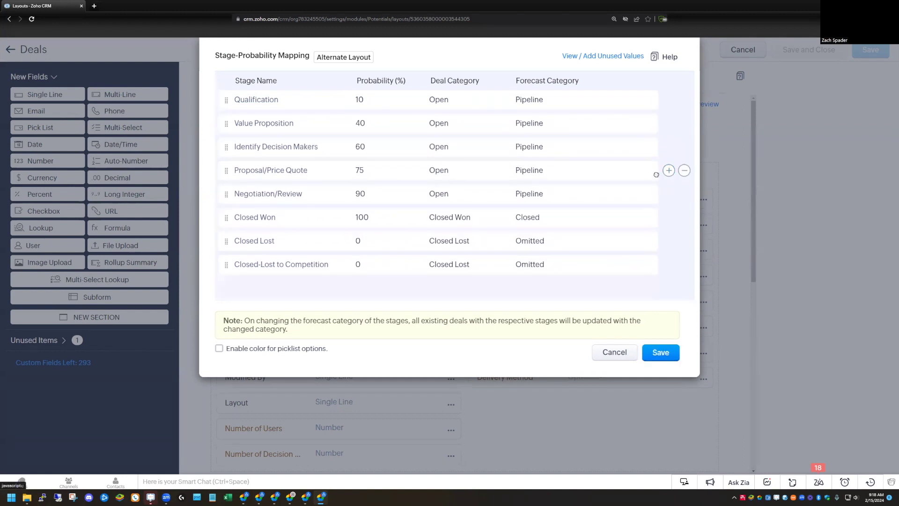
{"action": "left_click", "coordinate": [684, 147]}
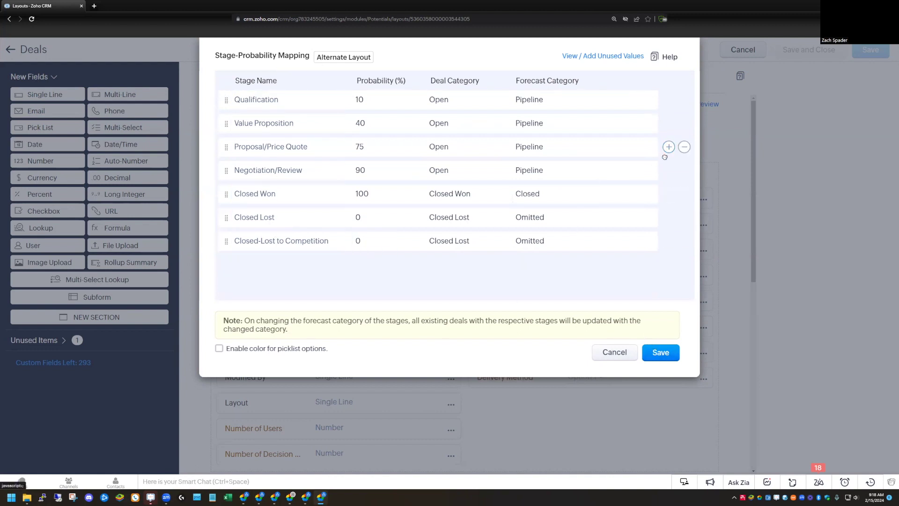
Step: Add a Contract Sent stage with 99% probability and Open category, and save the mapping
{"action": "mouse_move", "coordinate": [666, 162]}
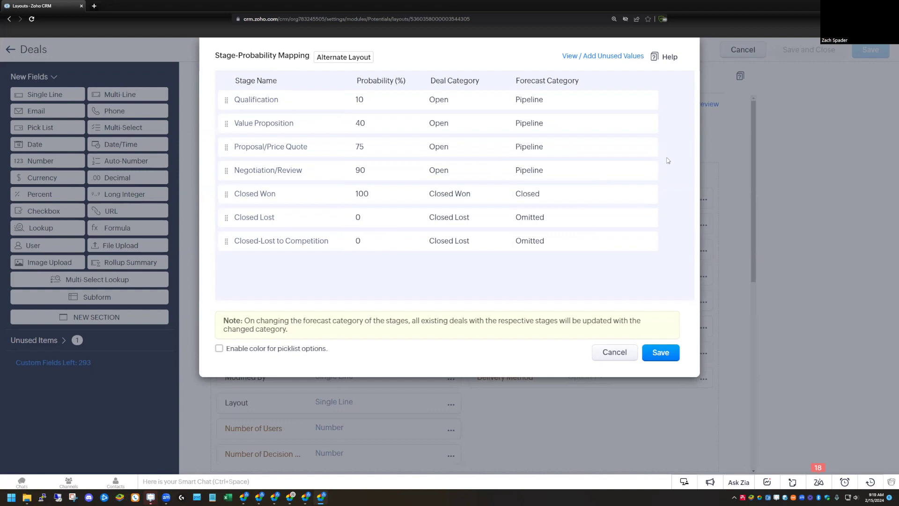
{"action": "mouse_move", "coordinate": [670, 185]}
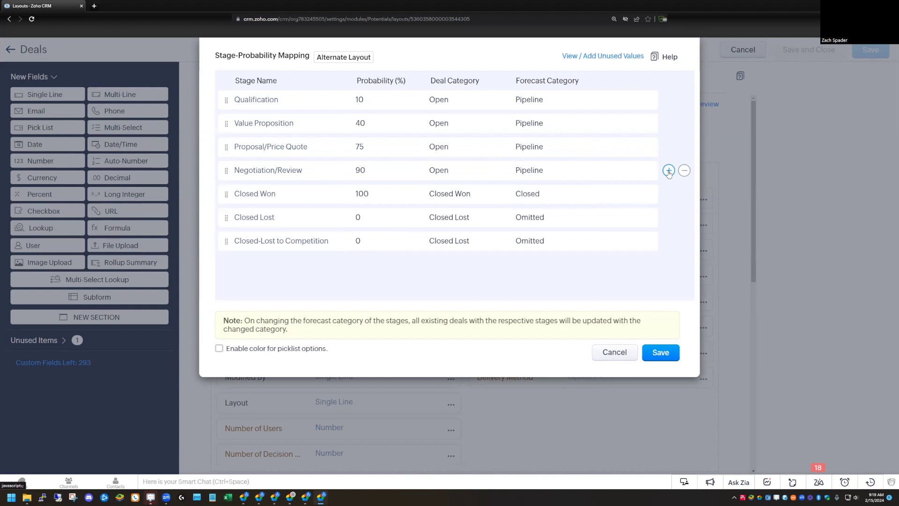
{"action": "left_click", "coordinate": [669, 172]}
{"action": "type", "text": "Con"}
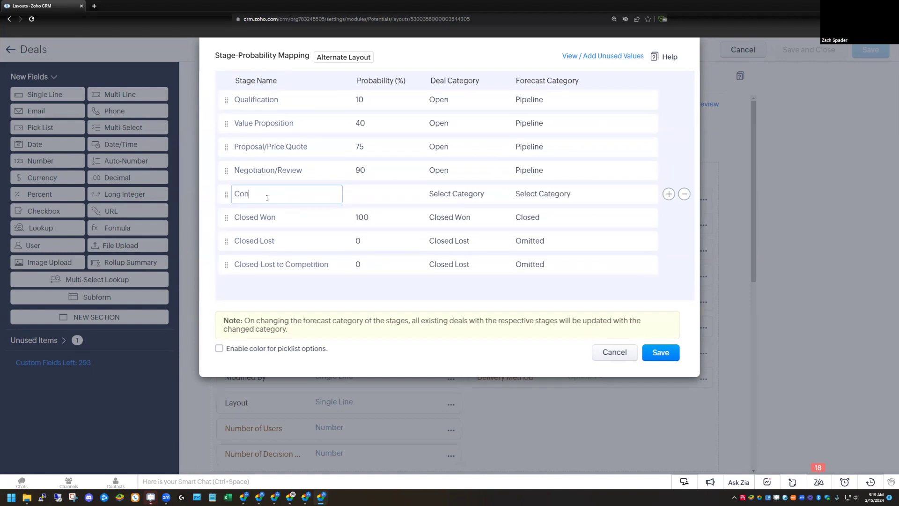
{"action": "type", "text": "tract Sent"}
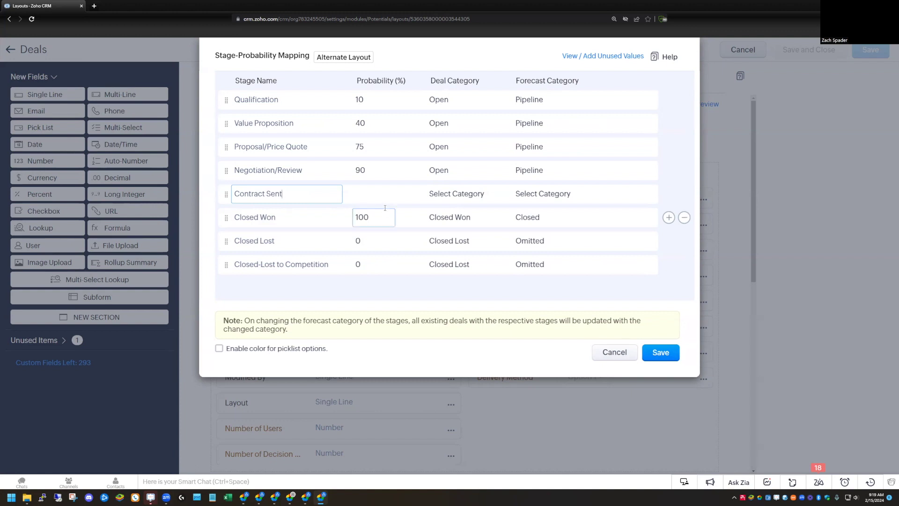
{"action": "left_click", "coordinate": [367, 196]}
{"action": "type", "text": "99"}
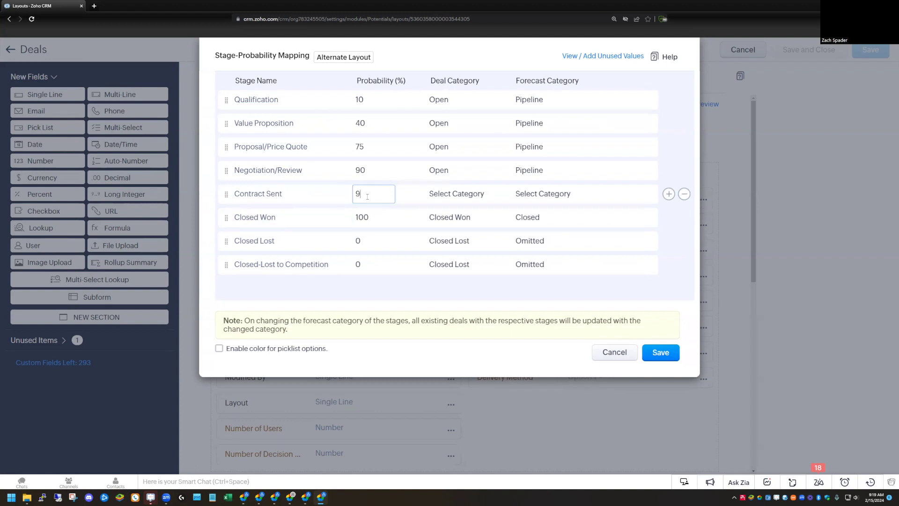
{"action": "left_click", "coordinate": [454, 196]}
{"action": "left_click", "coordinate": [452, 208]}
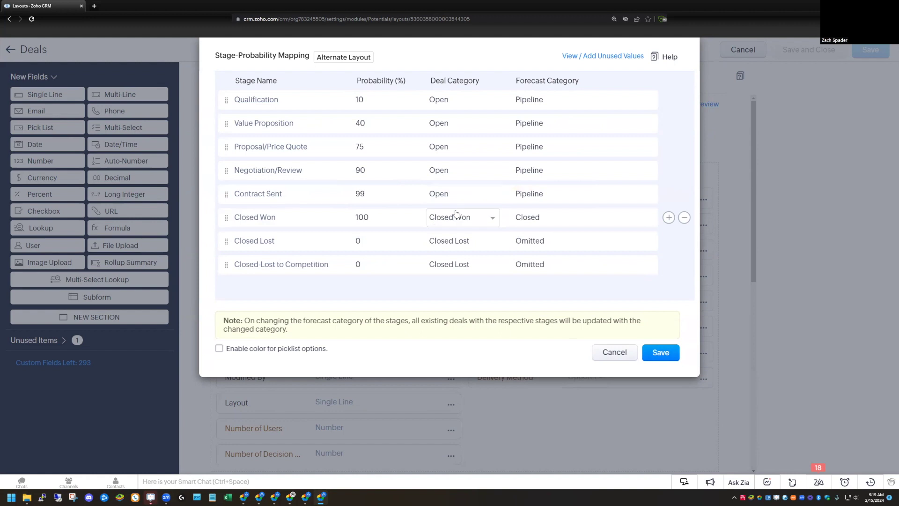
{"action": "left_click", "coordinate": [658, 354]}
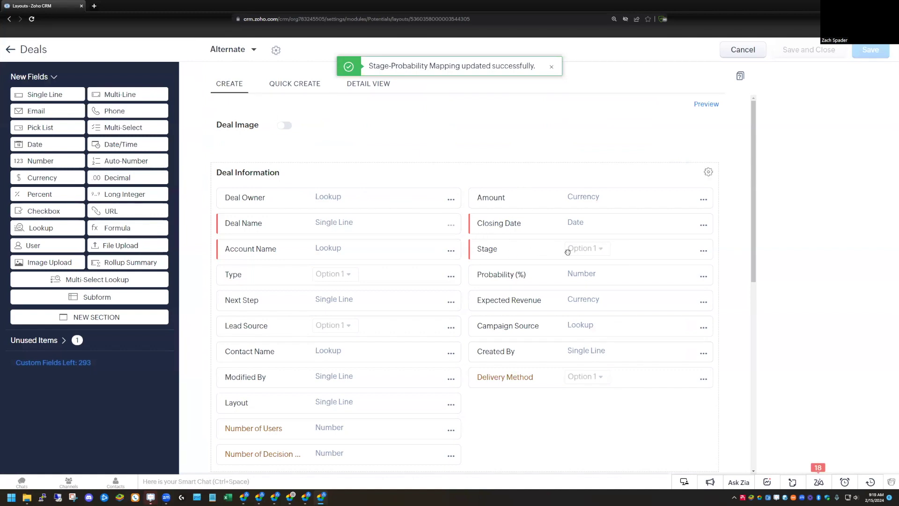
Step: Switch to the Standard layout and review its stage-probability mapping, closing it without changes
{"action": "left_click", "coordinate": [254, 51]}
{"action": "left_click", "coordinate": [242, 83]}
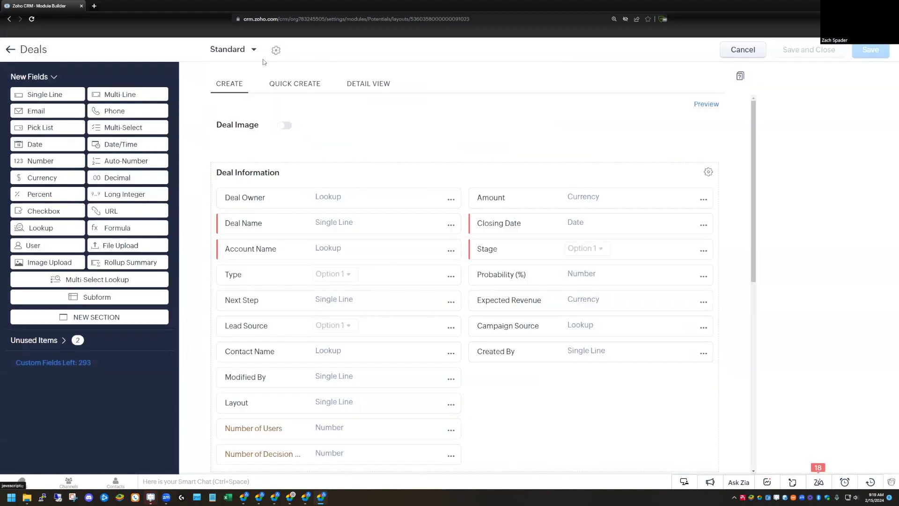
{"action": "left_click", "coordinate": [275, 51]}
{"action": "left_click", "coordinate": [309, 98]}
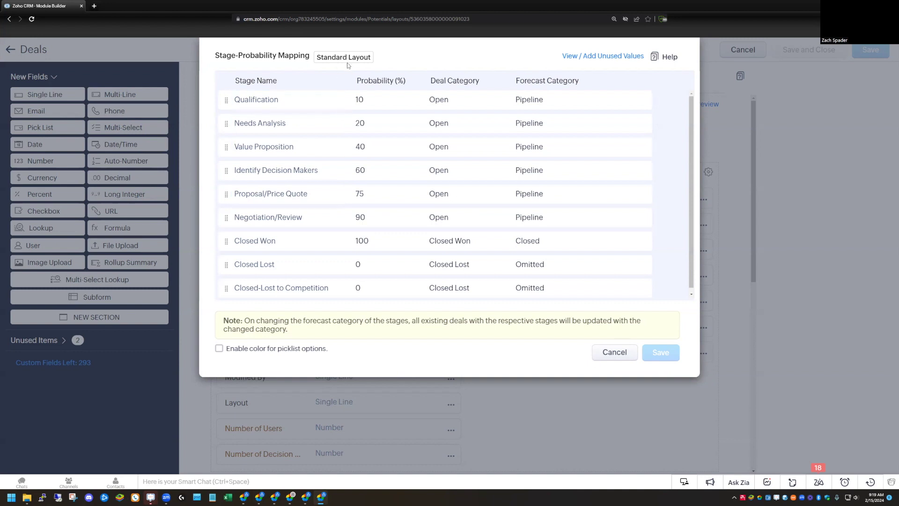
{"action": "scroll", "coordinate": [325, 195], "scroll_direction": "down", "scroll_amount": 1}
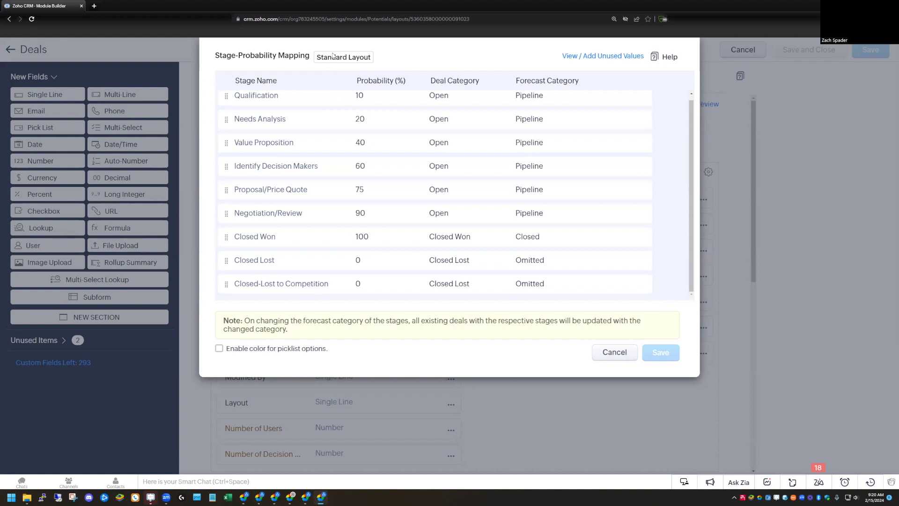
{"action": "left_click", "coordinate": [618, 356]}
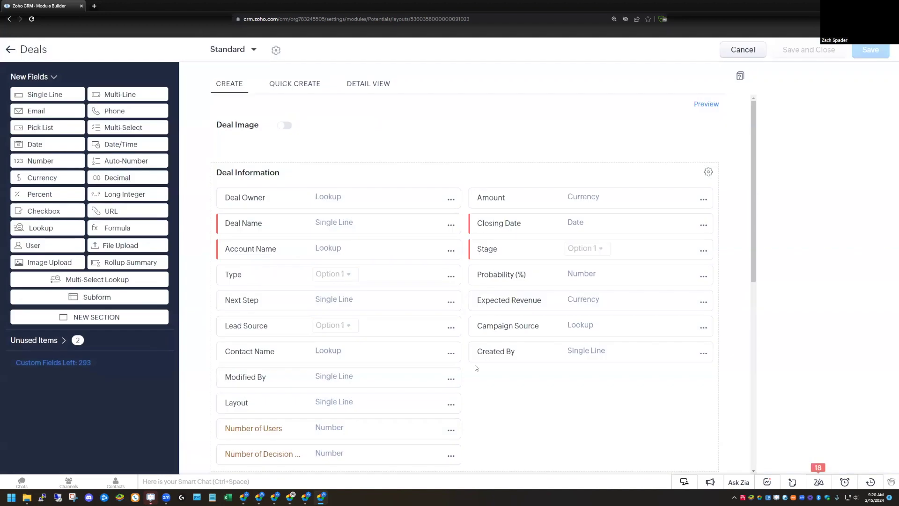
Step: Add a single-line field named 'Next Steps' to Deal Information and save the Standard layout
{"action": "scroll", "coordinate": [475, 364], "scroll_direction": "down", "scroll_amount": 3}
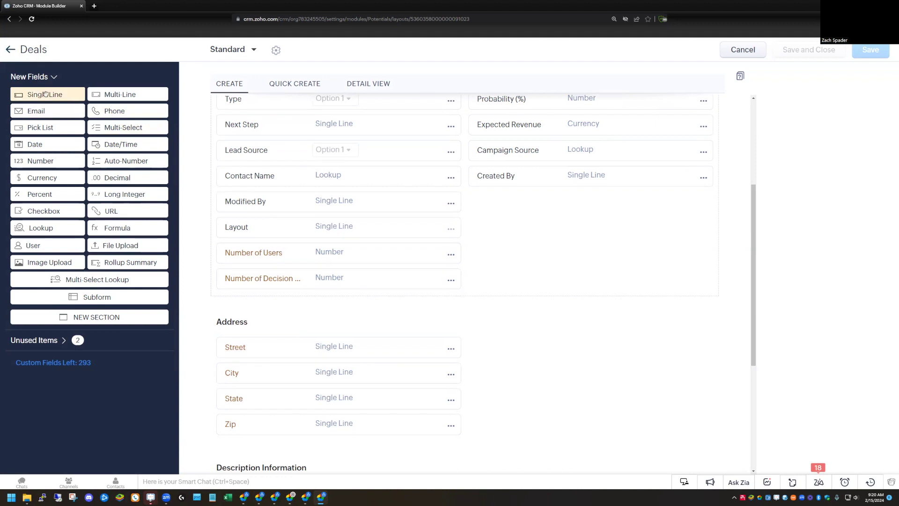
{"action": "left_click_drag", "start_coordinate": [45, 93], "coordinate": [251, 357]}
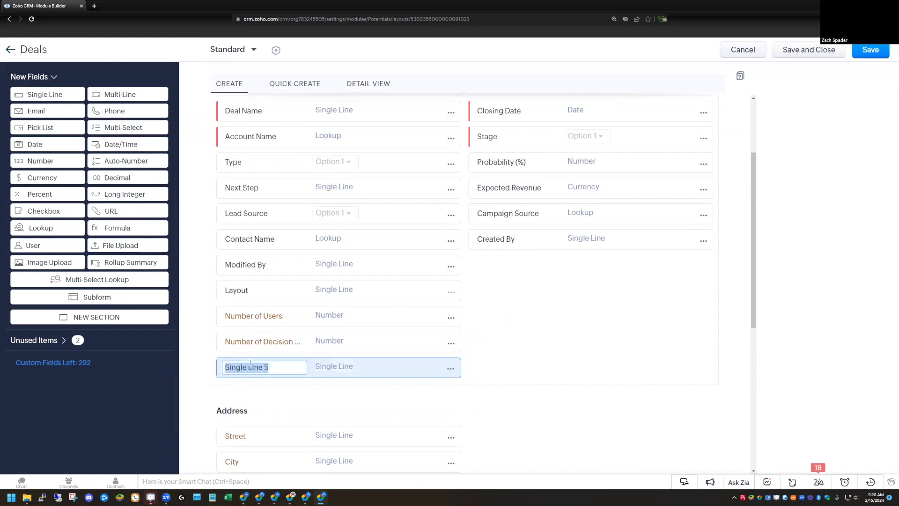
{"action": "type", "text": "Next Steps"}
{"action": "key", "text": "Return"}
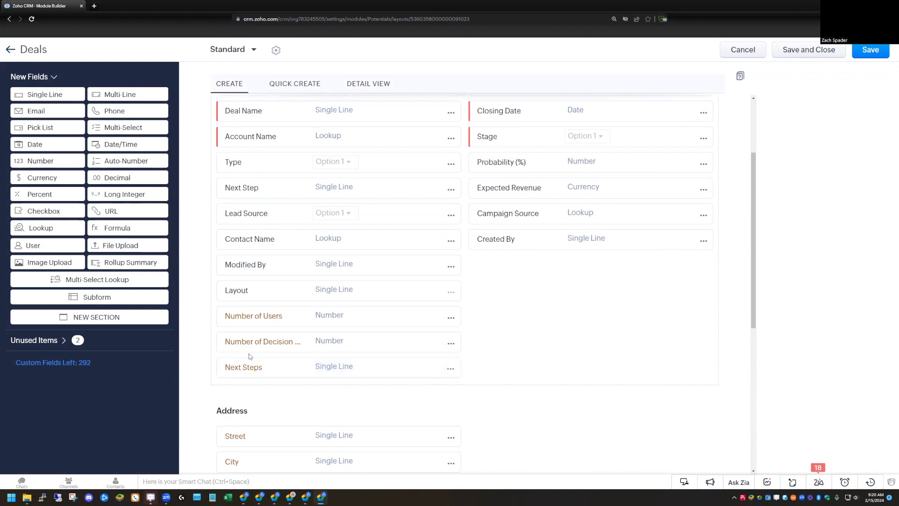
{"action": "left_click", "coordinate": [869, 52]}
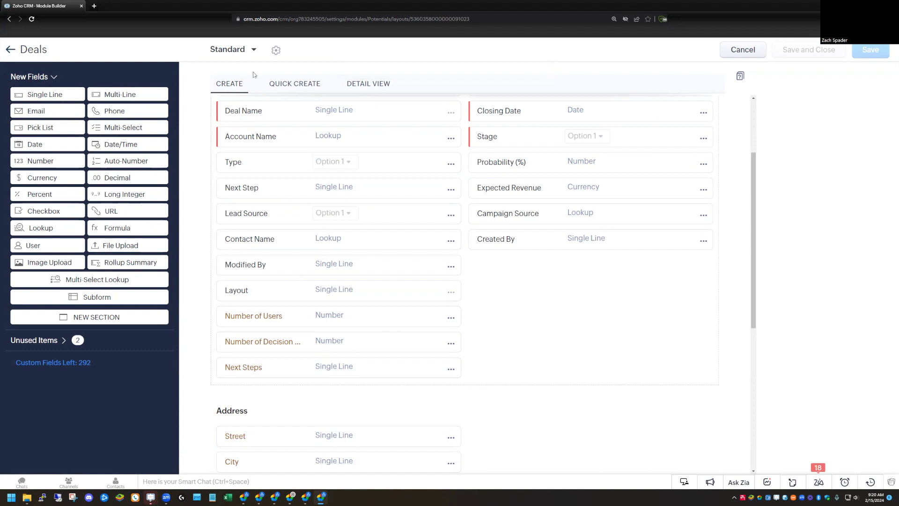
Step: Check the Alternate layout, return to Standard, and bring up the Next Steps field's options
{"action": "left_click", "coordinate": [252, 52]}
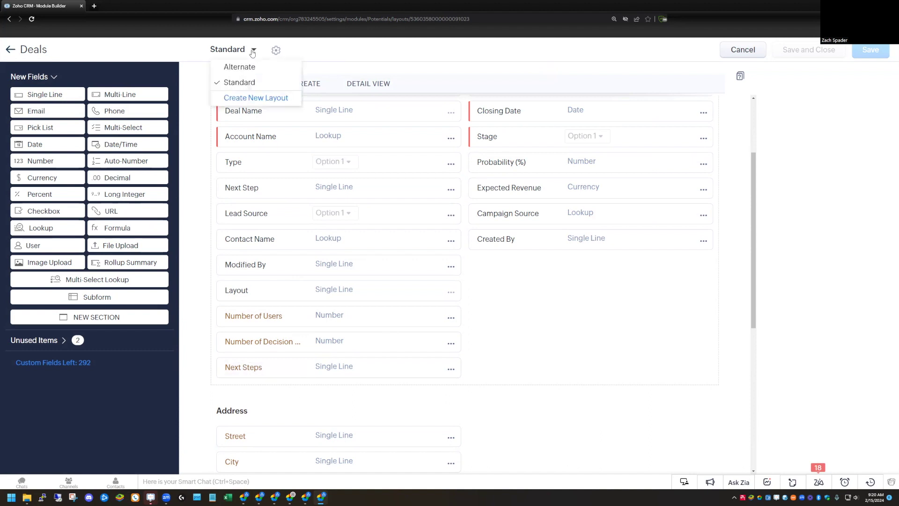
{"action": "left_click", "coordinate": [253, 69]}
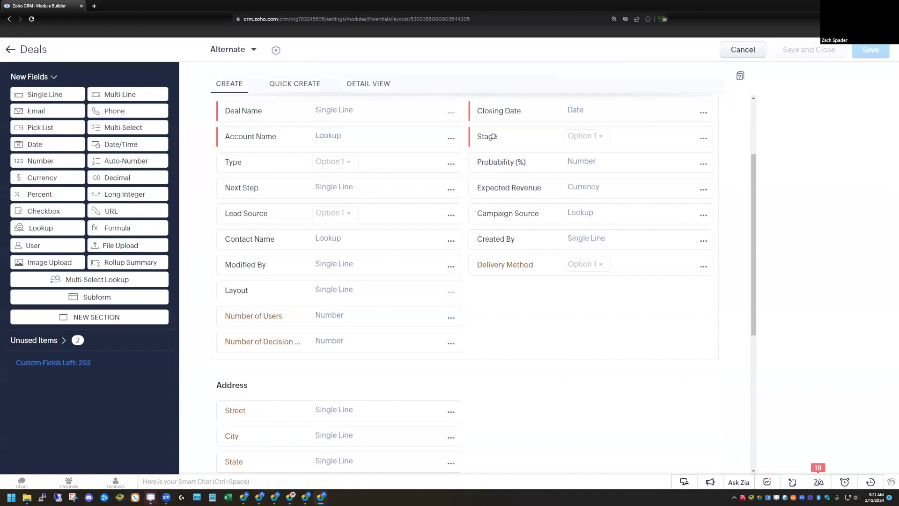
{"action": "left_click", "coordinate": [253, 51]}
{"action": "left_click", "coordinate": [252, 83]}
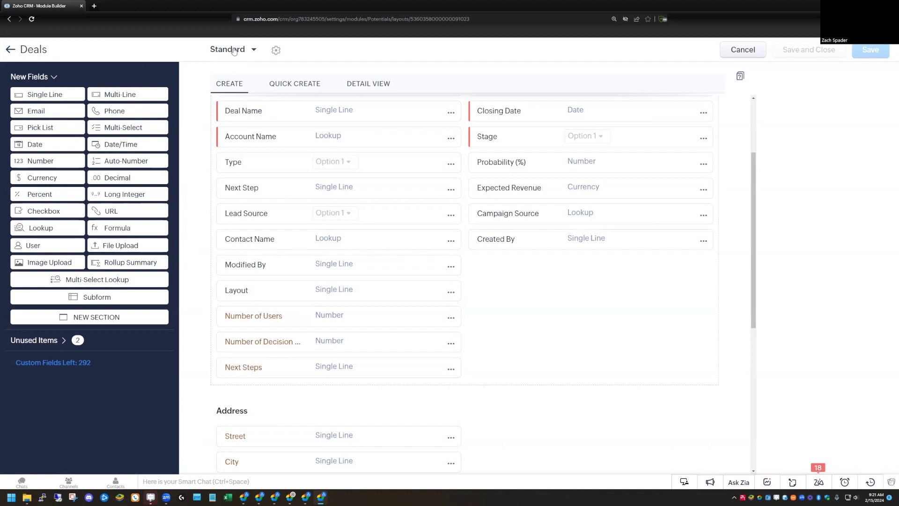
{"action": "left_click", "coordinate": [452, 369]}
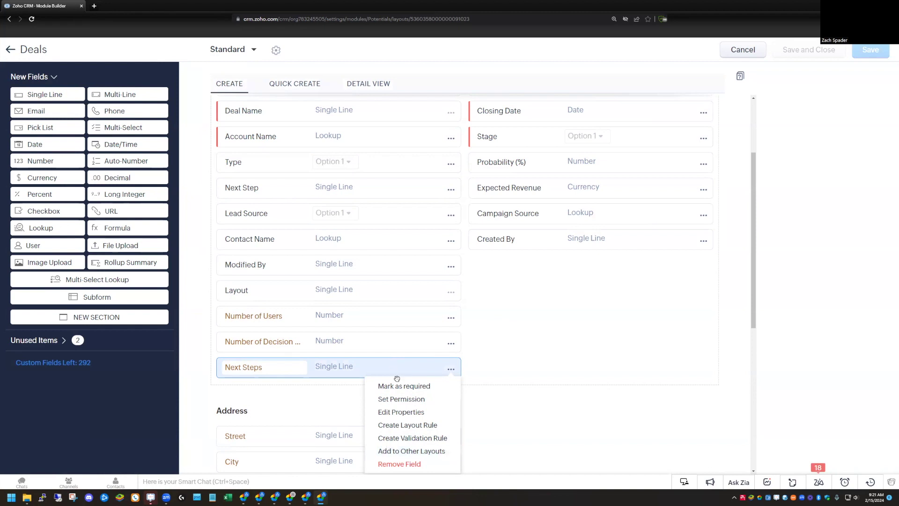
Step: Add the Next Steps field to the Alternate layout through Add to Other Layouts
{"action": "left_click", "coordinate": [396, 453]}
{"action": "left_click", "coordinate": [344, 97]}
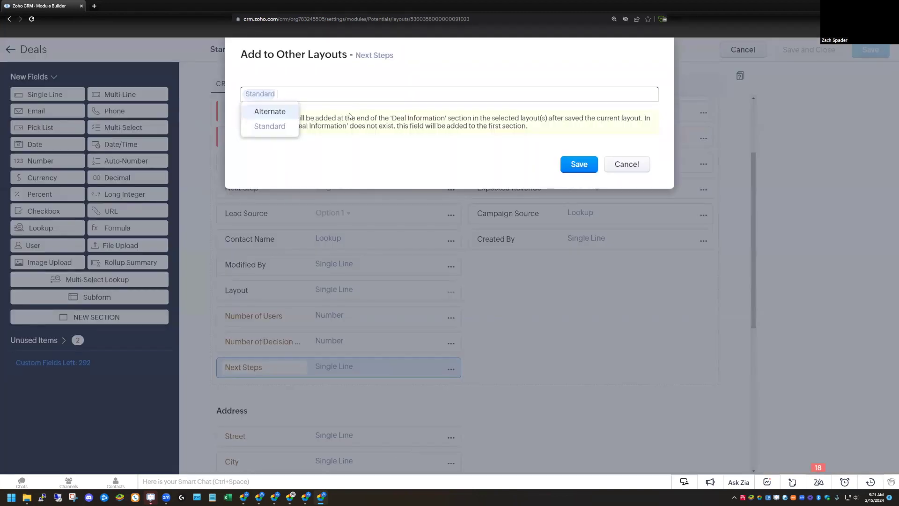
{"action": "left_click", "coordinate": [278, 112]}
{"action": "left_click", "coordinate": [579, 164]}
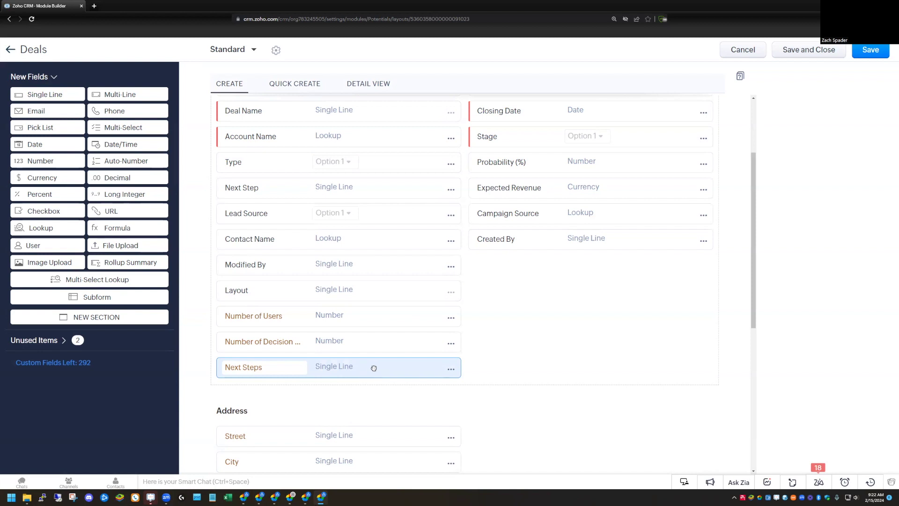
Step: Rename the Address section to 'Address Infromation' and save the Standard layout
{"action": "scroll", "coordinate": [426, 321], "scroll_direction": "up", "scroll_amount": 2}
{"action": "scroll", "coordinate": [427, 323], "scroll_direction": "down", "scroll_amount": 3}
{"action": "scroll", "coordinate": [428, 326], "scroll_direction": "up", "scroll_amount": 3}
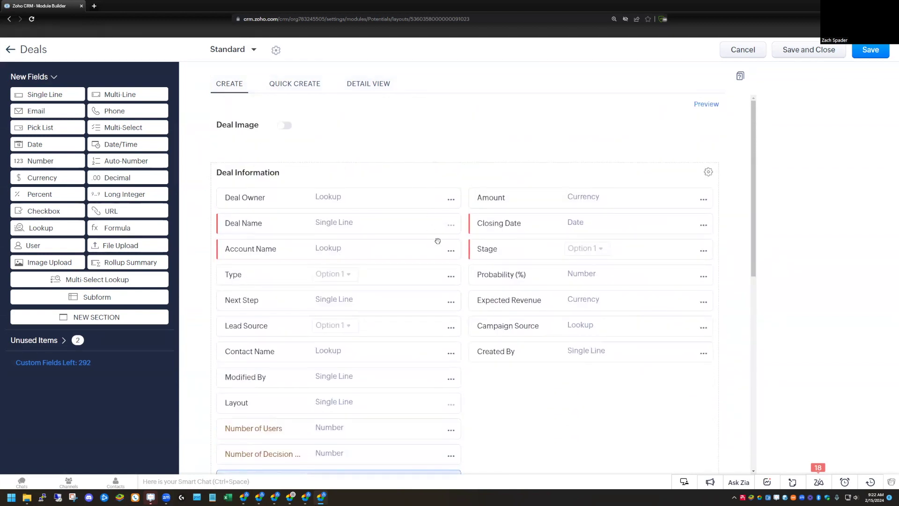
{"action": "scroll", "coordinate": [453, 288], "scroll_direction": "down", "scroll_amount": 2}
{"action": "scroll", "coordinate": [453, 290], "scroll_direction": "up", "scroll_amount": 1}
{"action": "scroll", "coordinate": [452, 286], "scroll_direction": "down", "scroll_amount": 7}
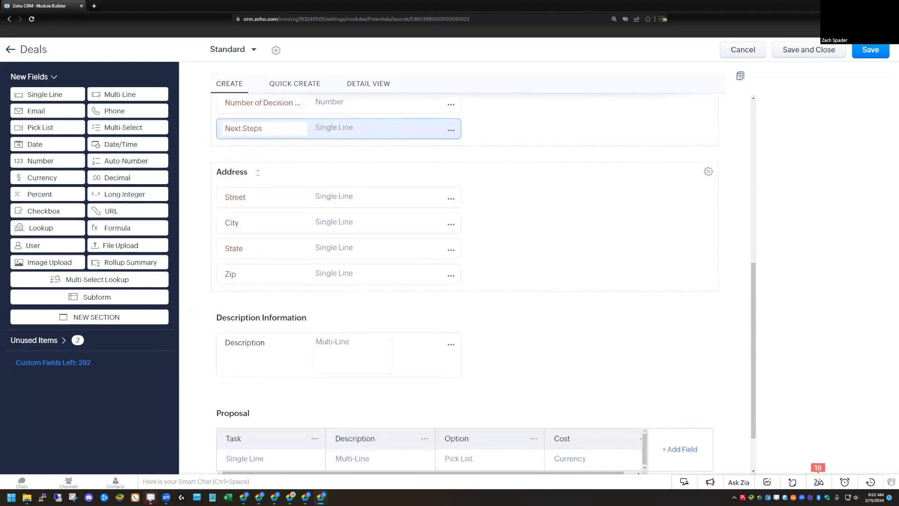
{"action": "left_click", "coordinate": [252, 172]}
{"action": "left_click", "coordinate": [259, 179]}
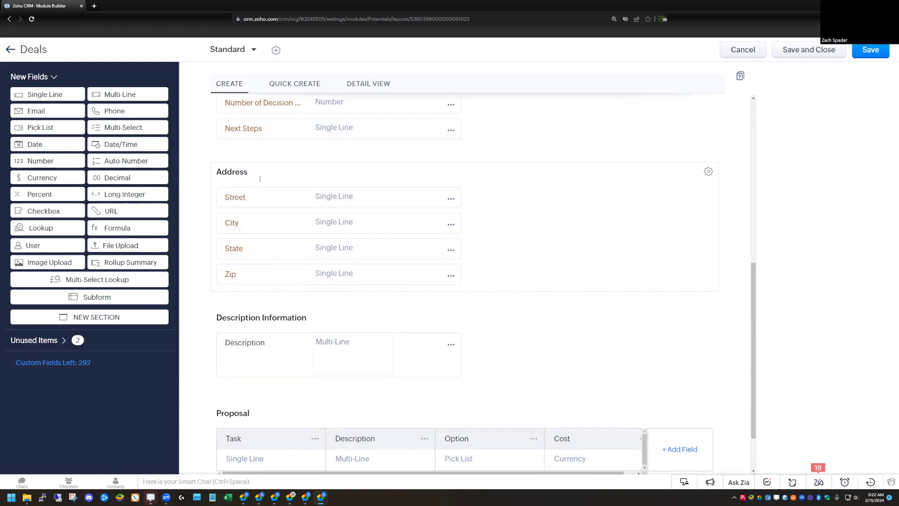
{"action": "type", "text": "Infromation"}
{"action": "left_click", "coordinate": [872, 51]}
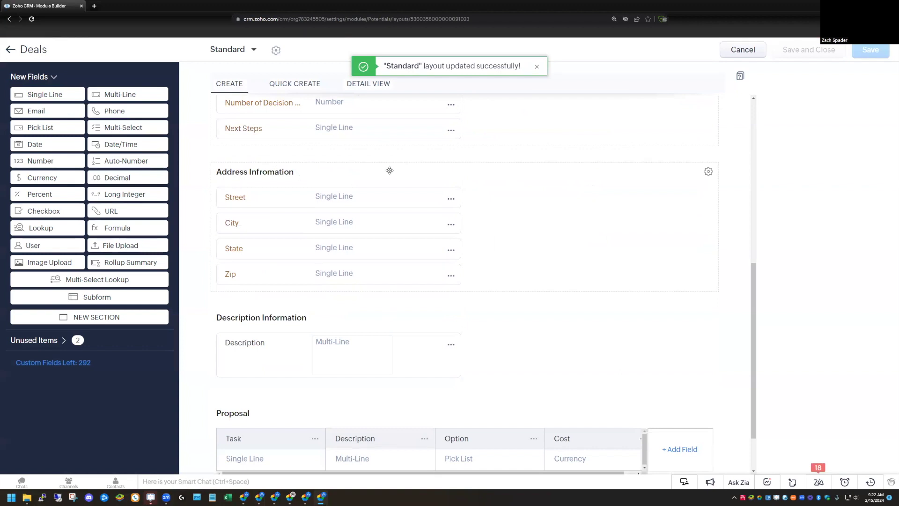
Step: Move Address Infromation below Description Information and save the layout
{"action": "left_click_drag", "start_coordinate": [390, 171], "coordinate": [413, 284]}
{"action": "scroll", "coordinate": [338, 388], "scroll_direction": "down", "scroll_amount": 5}
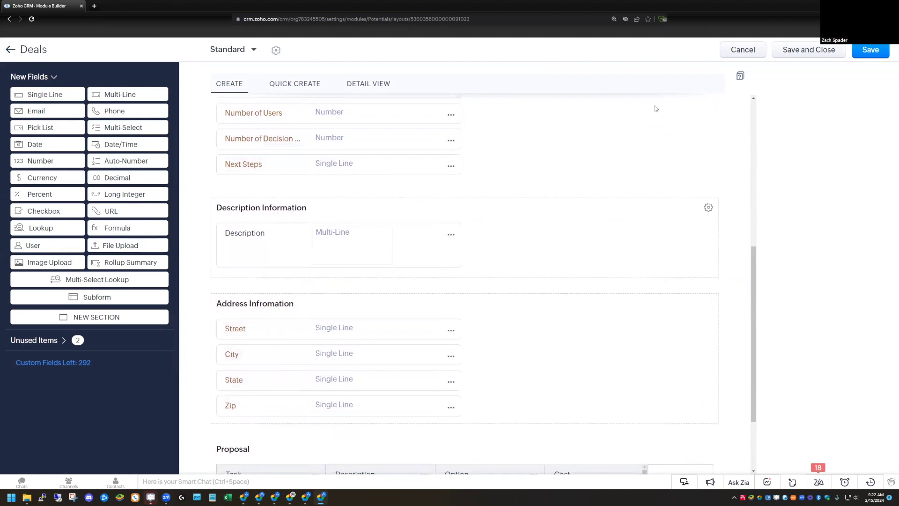
{"action": "left_click", "coordinate": [871, 49]}
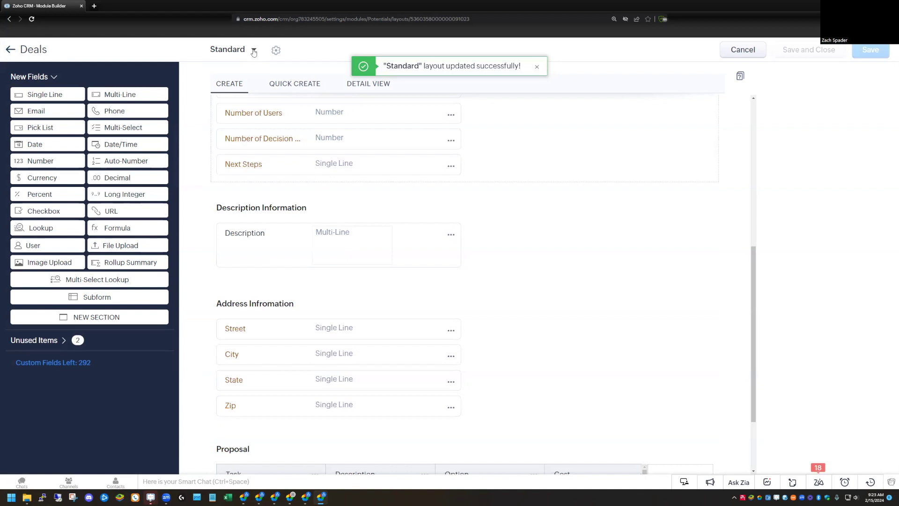
Step: Switch to the Alternate layout and scroll through its sections, including the Next Steps field
{"action": "left_click", "coordinate": [253, 52]}
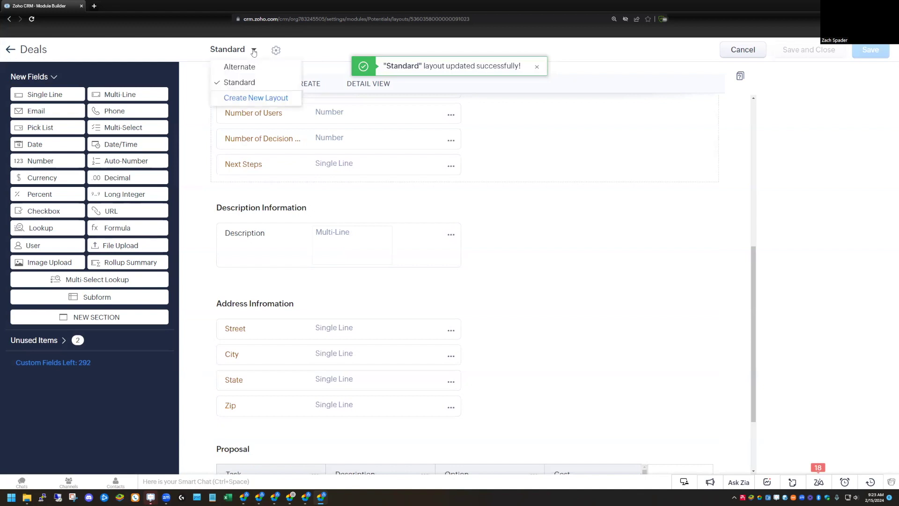
{"action": "left_click", "coordinate": [243, 67]}
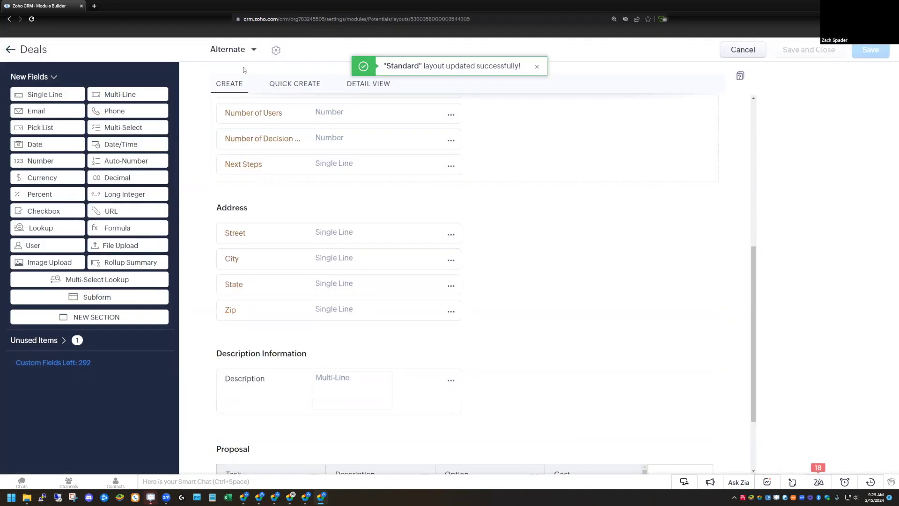
{"action": "scroll", "coordinate": [319, 197], "scroll_direction": "up", "scroll_amount": 3}
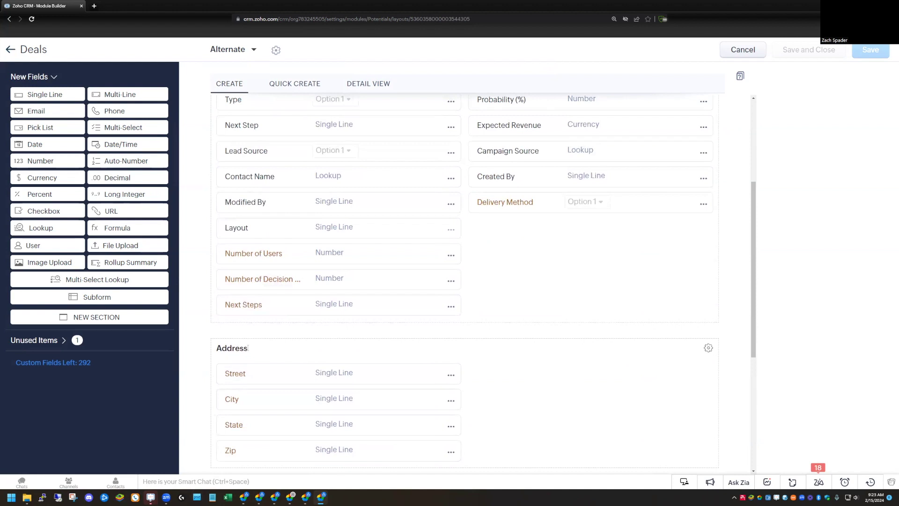
{"action": "scroll", "coordinate": [257, 347], "scroll_direction": "up", "scroll_amount": 3}
{"action": "scroll", "coordinate": [272, 347], "scroll_direction": "down", "scroll_amount": 3}
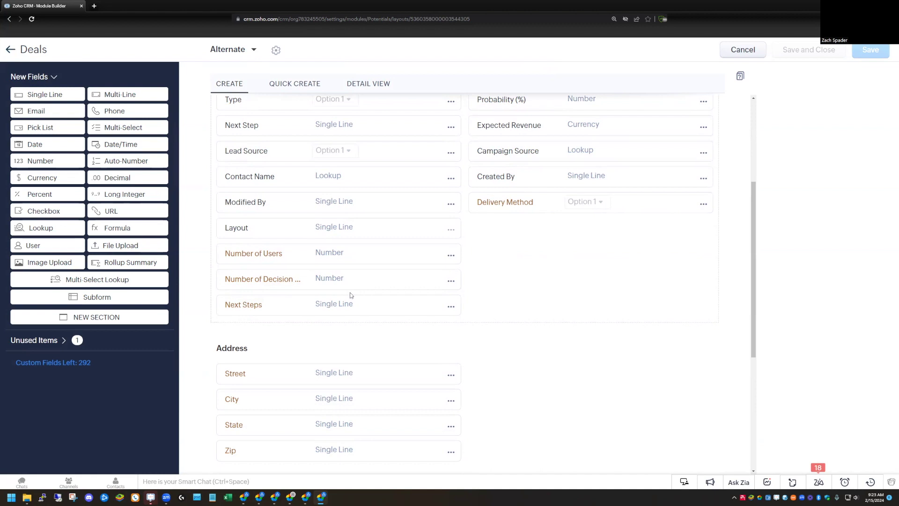
{"action": "scroll", "coordinate": [525, 293], "scroll_direction": "down", "scroll_amount": 3}
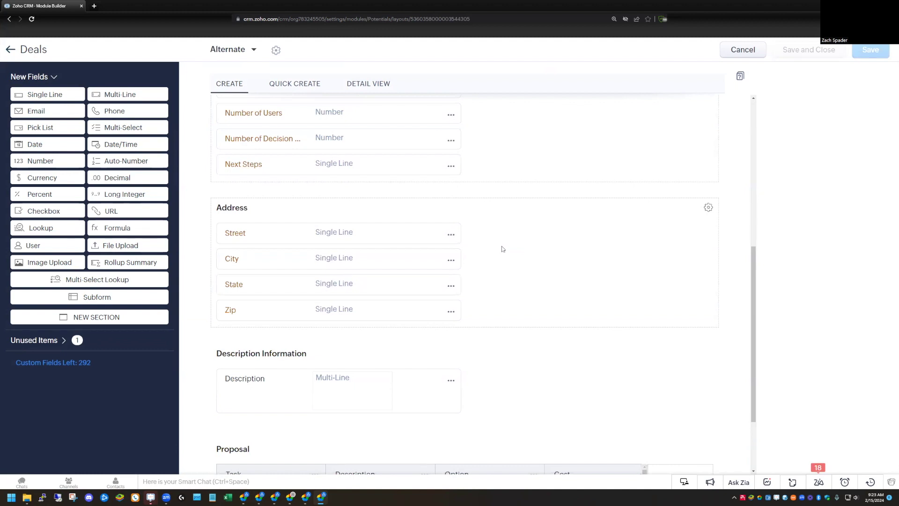
{"action": "scroll", "coordinate": [604, 194], "scroll_direction": "up", "scroll_amount": 1}
{"action": "scroll", "coordinate": [602, 198], "scroll_direction": "up", "scroll_amount": 6}
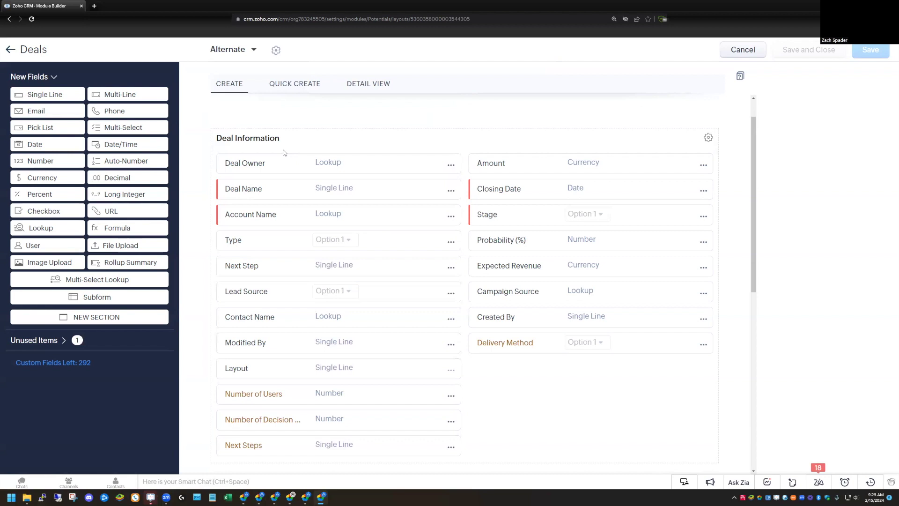
{"action": "left_click", "coordinate": [253, 50]}
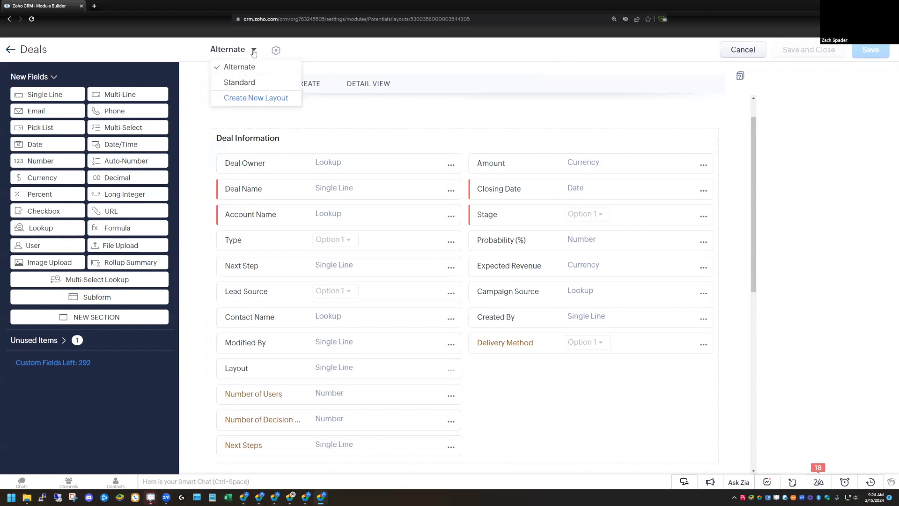
{"action": "left_click", "coordinate": [11, 49]}
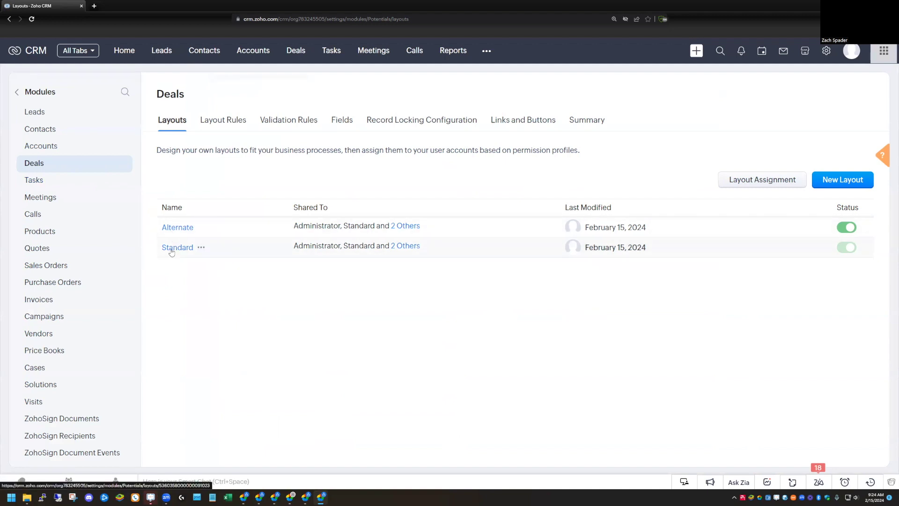
{"action": "left_click", "coordinate": [222, 122]}
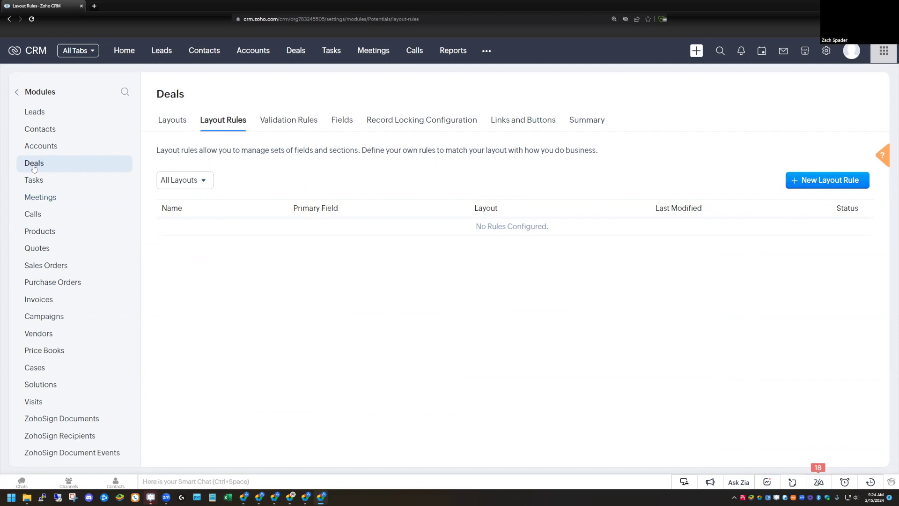
{"action": "left_click", "coordinate": [173, 120]}
{"action": "left_click", "coordinate": [201, 227]}
{"action": "left_click", "coordinate": [177, 248]}
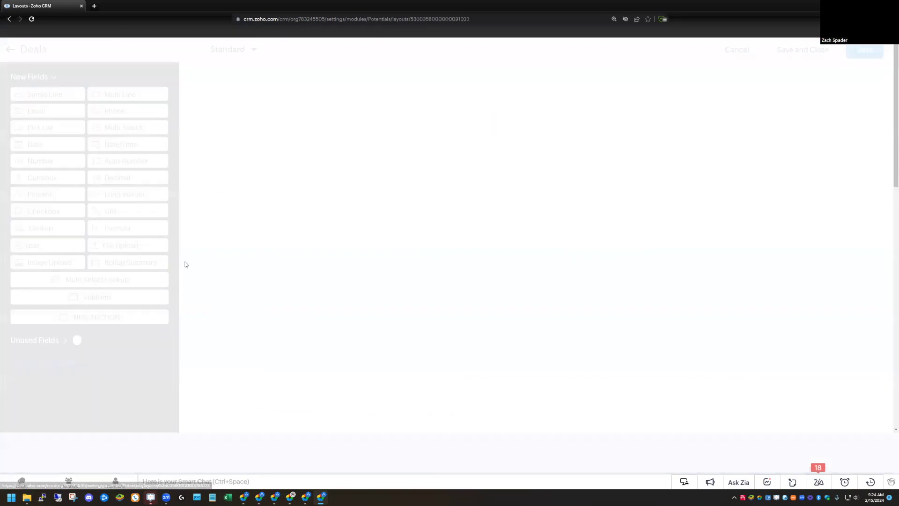
{"action": "scroll", "coordinate": [283, 296], "scroll_direction": "down", "scroll_amount": 1}
{"action": "scroll", "coordinate": [282, 296], "scroll_direction": "down", "scroll_amount": 1}
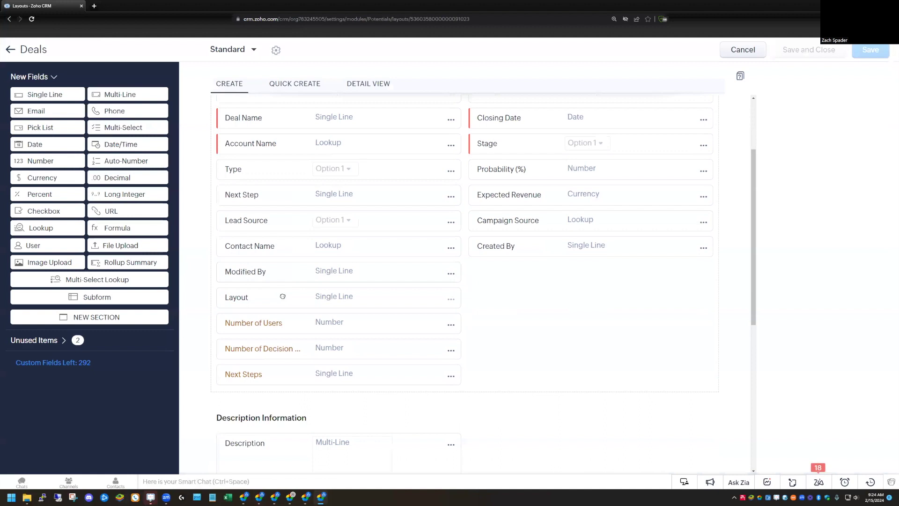
{"action": "scroll", "coordinate": [282, 296], "scroll_direction": "down", "scroll_amount": 2}
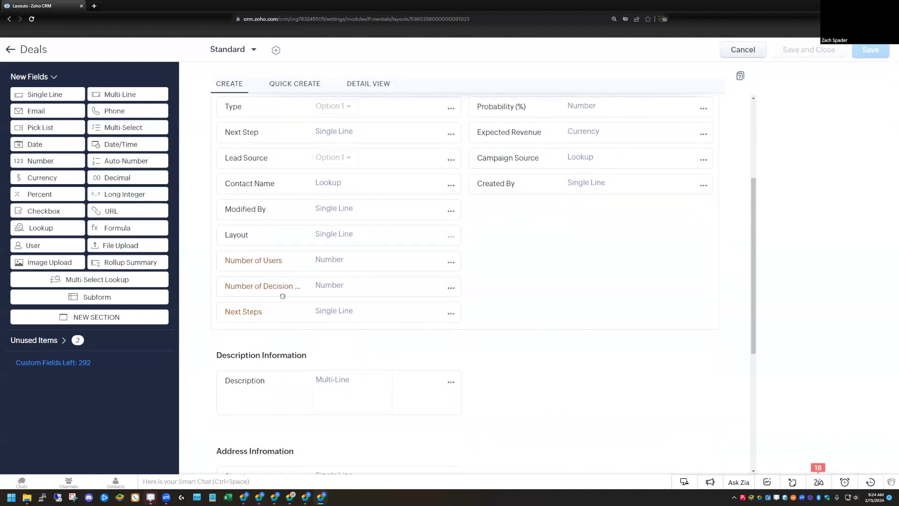
{"action": "scroll", "coordinate": [283, 296], "scroll_direction": "up", "scroll_amount": 2}
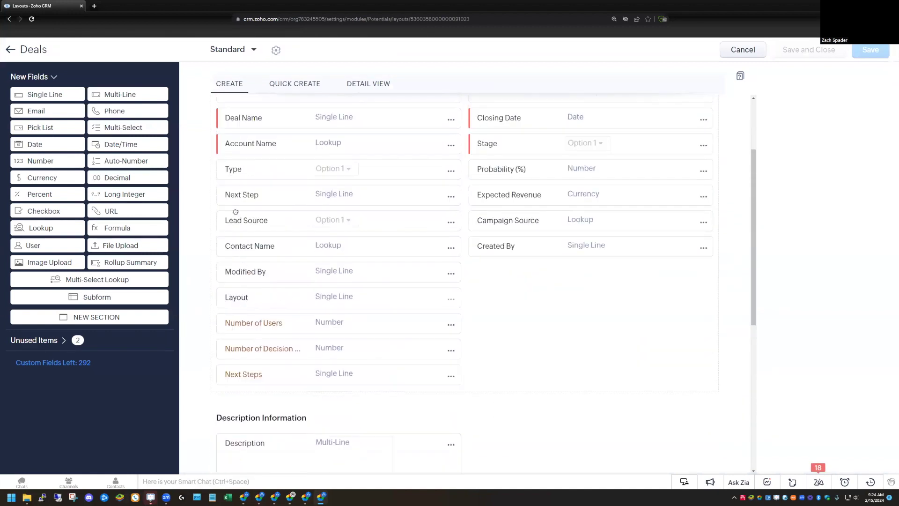
{"action": "left_click", "coordinate": [237, 50]}
{"action": "left_click", "coordinate": [239, 68]}
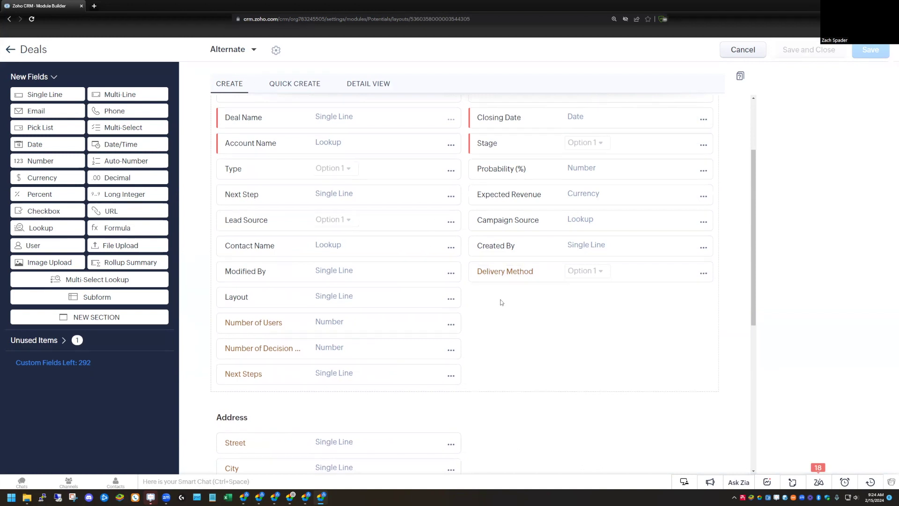
{"action": "scroll", "coordinate": [500, 302], "scroll_direction": "down", "scroll_amount": 3}
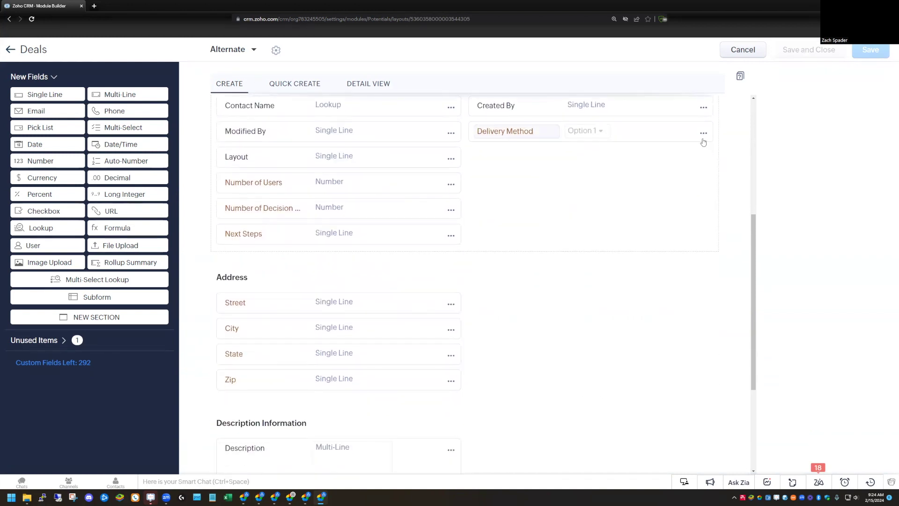
{"action": "left_click", "coordinate": [704, 133]}
{"action": "left_click", "coordinate": [649, 177]}
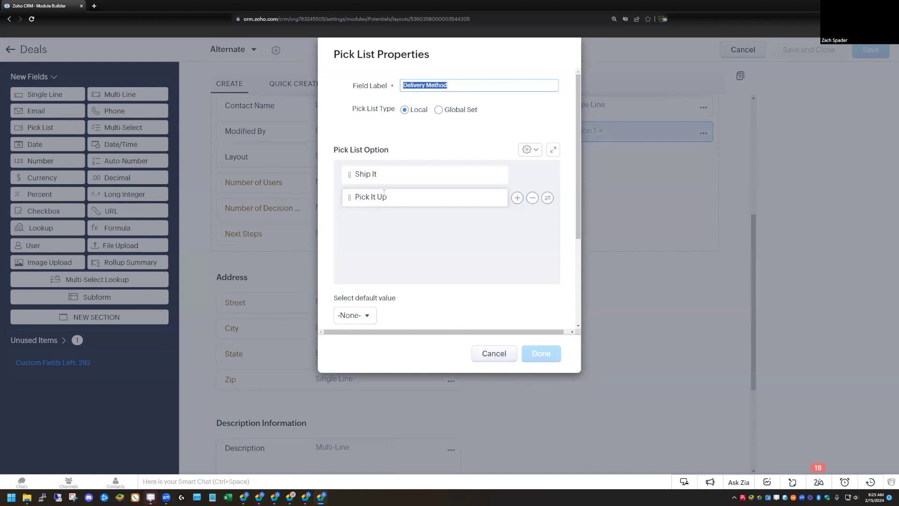
{"action": "left_click", "coordinate": [494, 356]}
Step: Start a new Deals layout rule named 'Delivery Method' for the Alternate layout
{"action": "left_click", "coordinate": [10, 50]}
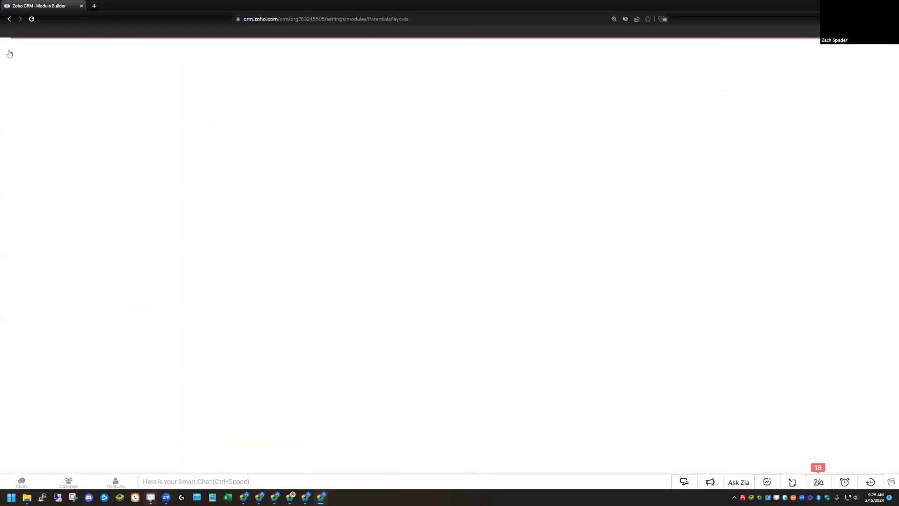
{"action": "left_click", "coordinate": [221, 120]}
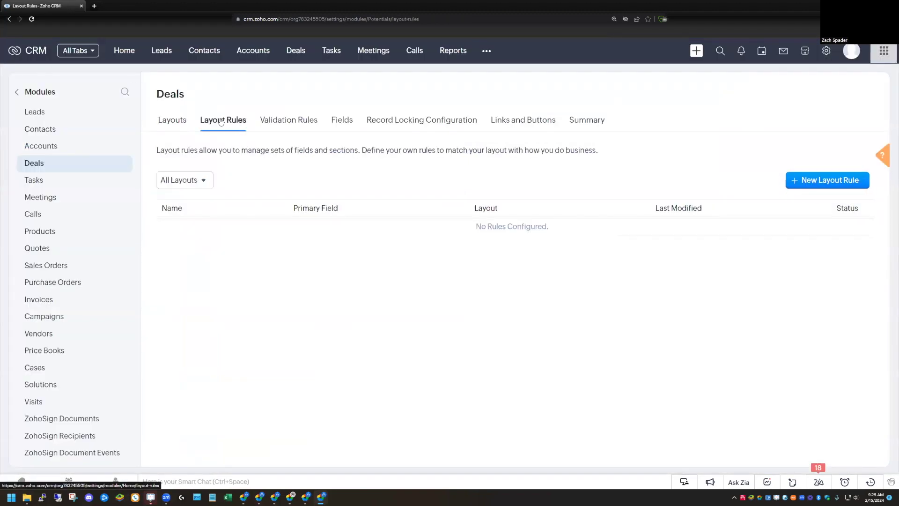
{"action": "left_click", "coordinate": [811, 183]}
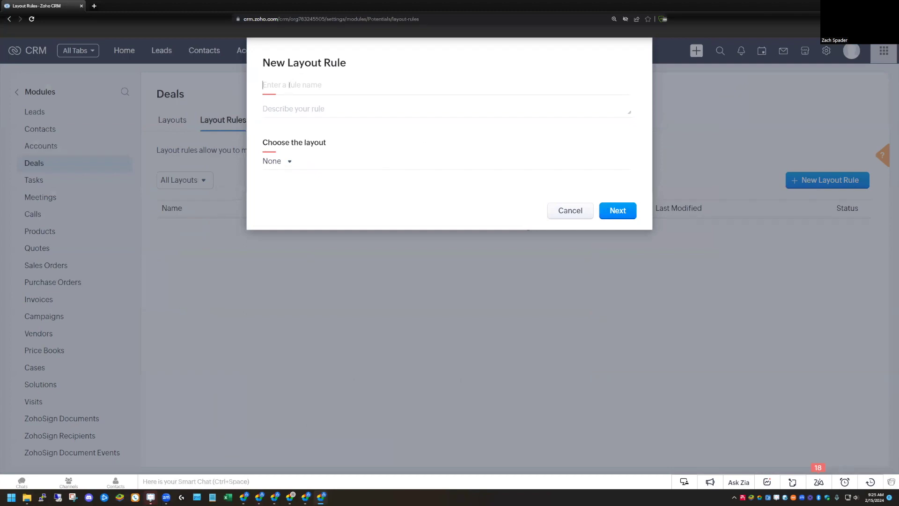
{"action": "type", "text": "Delivery Method"}
{"action": "left_click", "coordinate": [282, 165]}
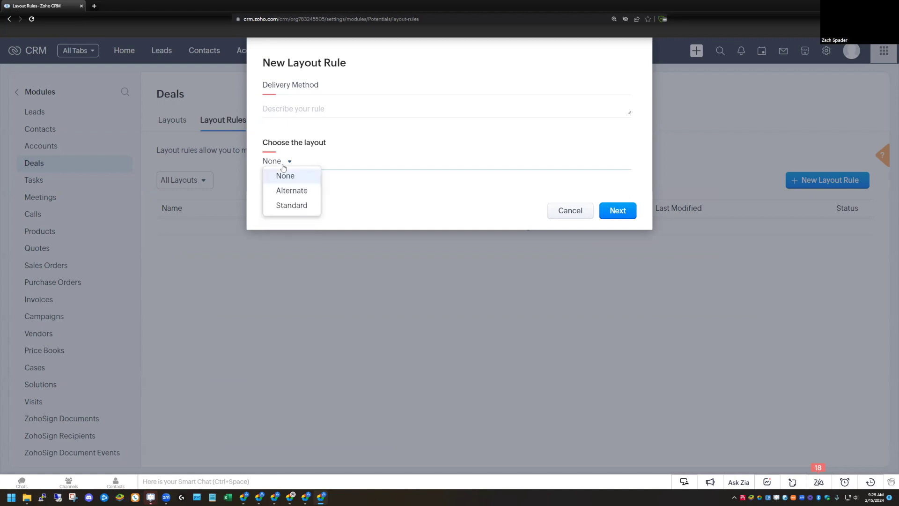
{"action": "left_click", "coordinate": [293, 193]}
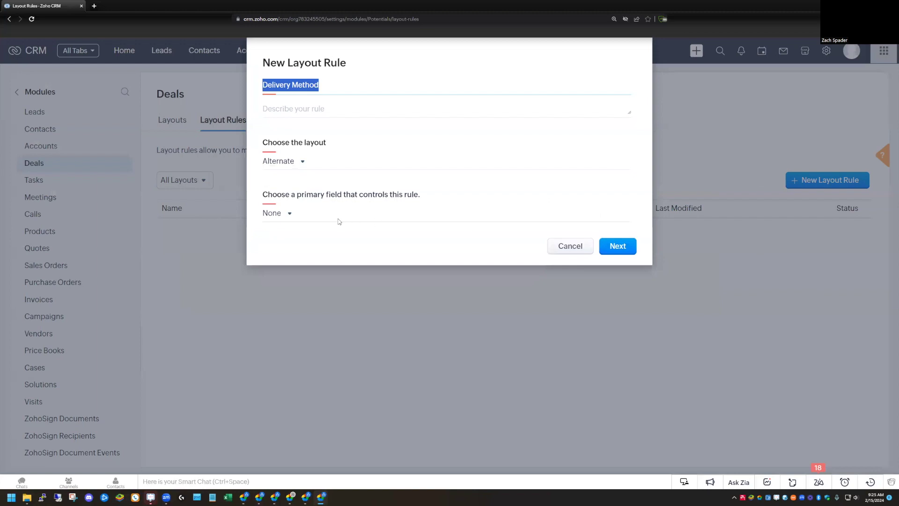
Step: Set the rule's condition to Delivery Method is Ship It and continue to the rule builder
{"action": "left_click", "coordinate": [286, 214]}
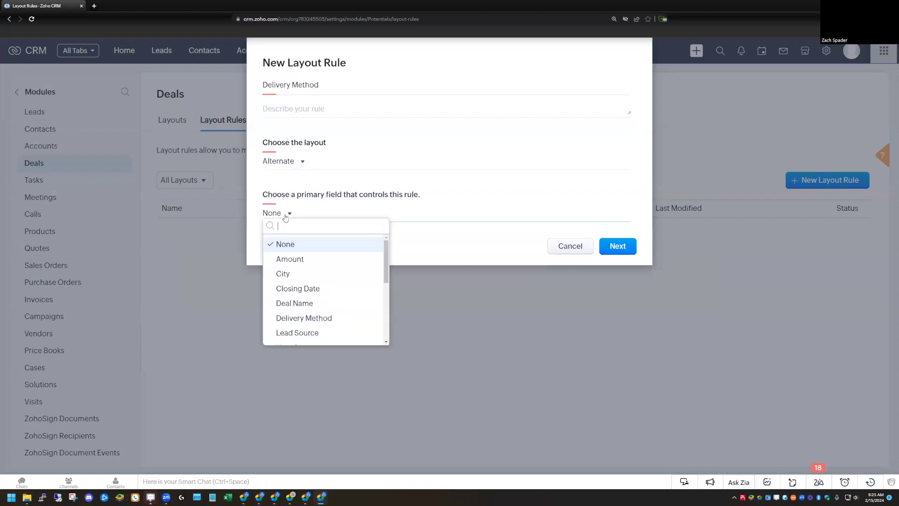
{"action": "left_click", "coordinate": [312, 320]}
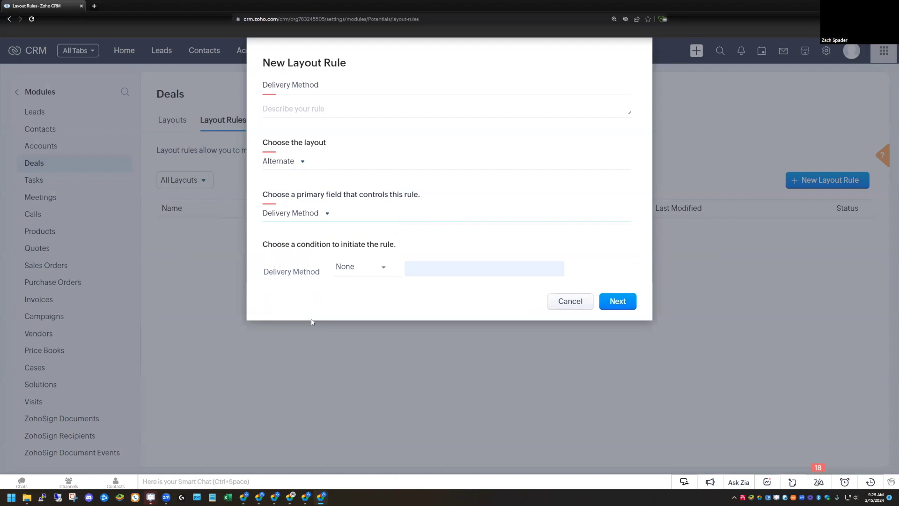
{"action": "left_click", "coordinate": [357, 270]}
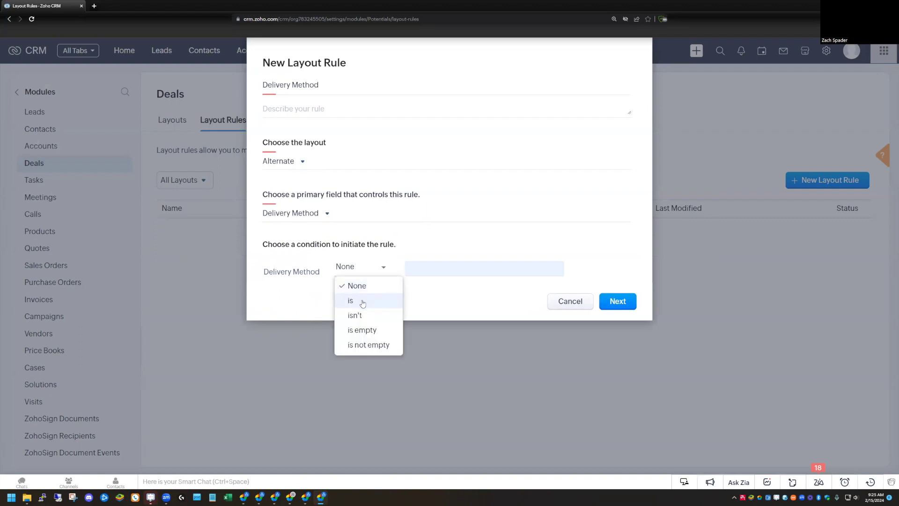
{"action": "left_click", "coordinate": [363, 302]}
{"action": "left_click", "coordinate": [407, 270]}
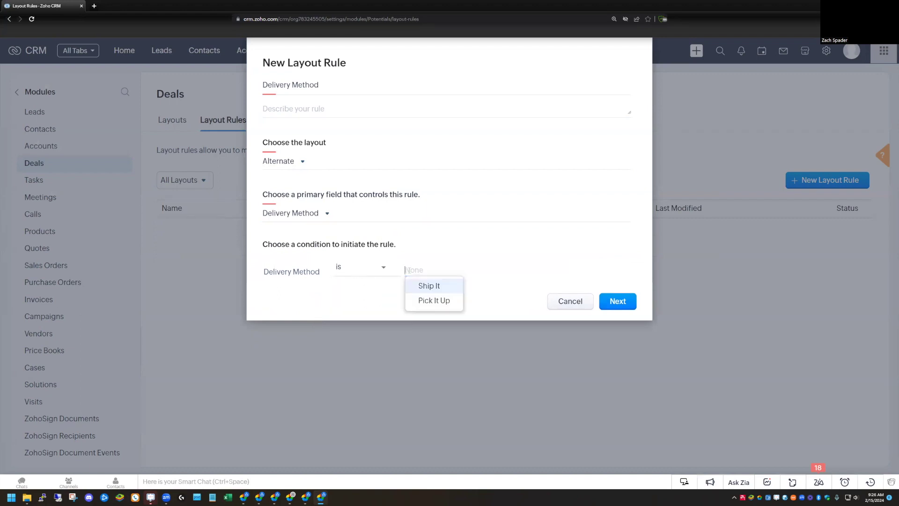
{"action": "left_click", "coordinate": [429, 286]}
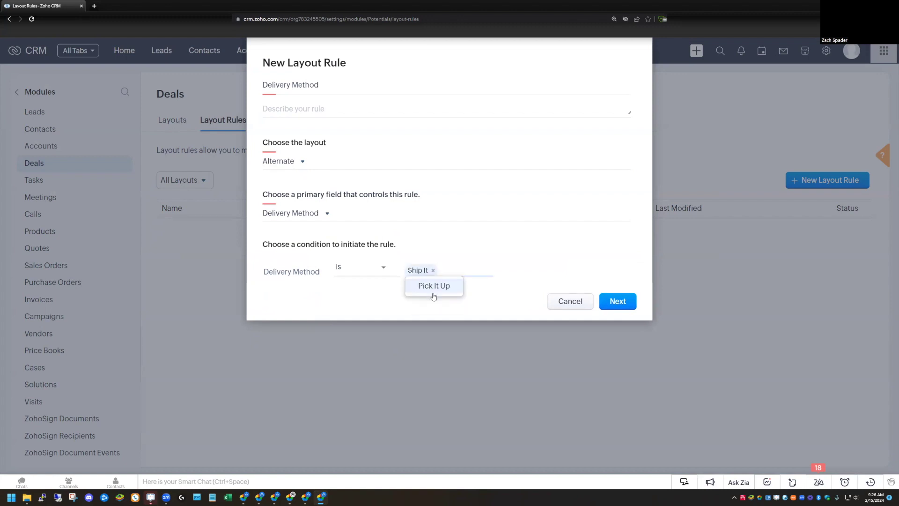
{"action": "left_click", "coordinate": [622, 307]}
{"action": "left_click", "coordinate": [619, 302]}
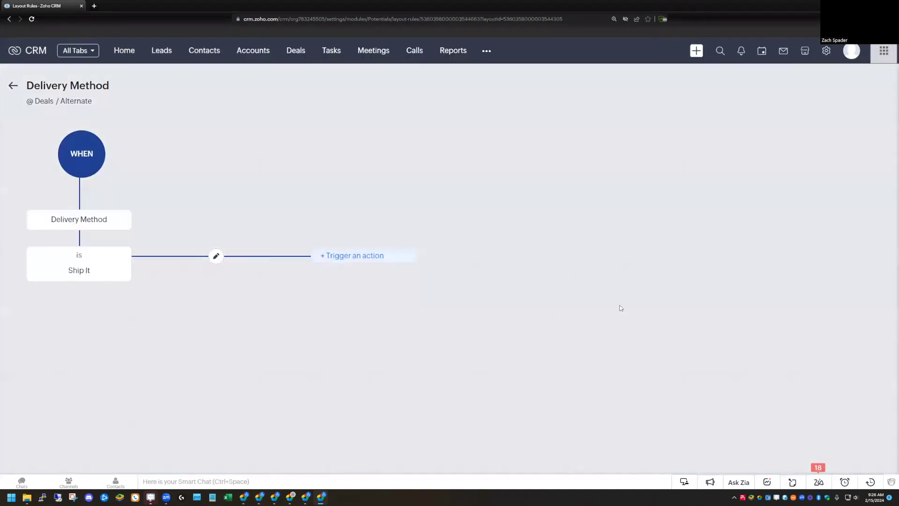
Step: Add a Show Sections action that displays the Address section when Ship It is chosen
{"action": "left_click", "coordinate": [344, 258]}
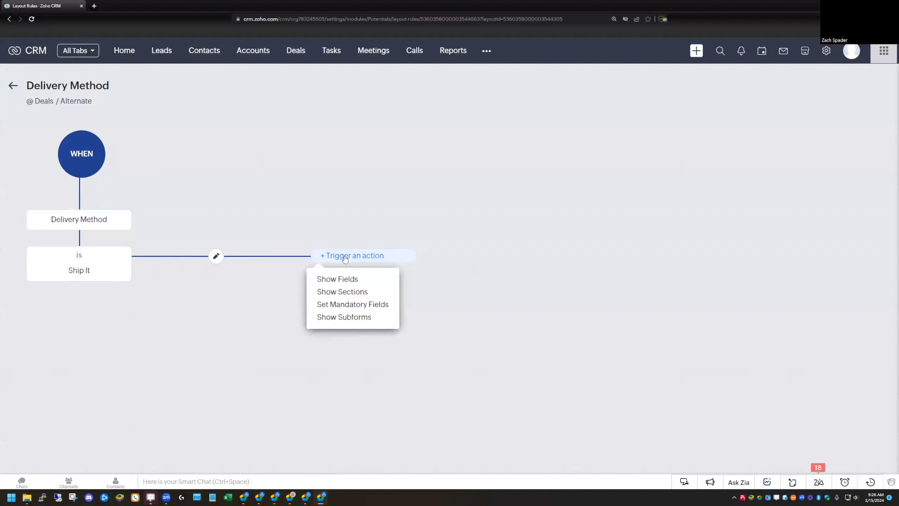
{"action": "left_click", "coordinate": [346, 293]}
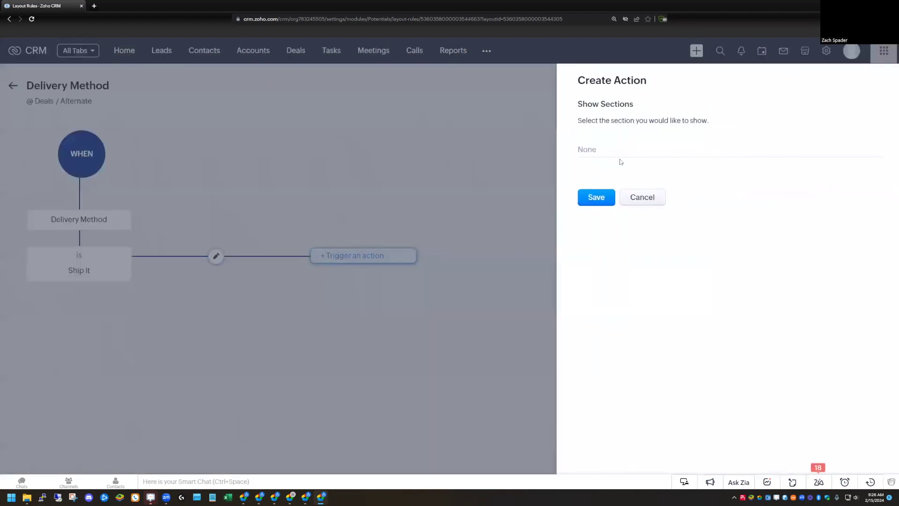
{"action": "left_click", "coordinate": [601, 151]}
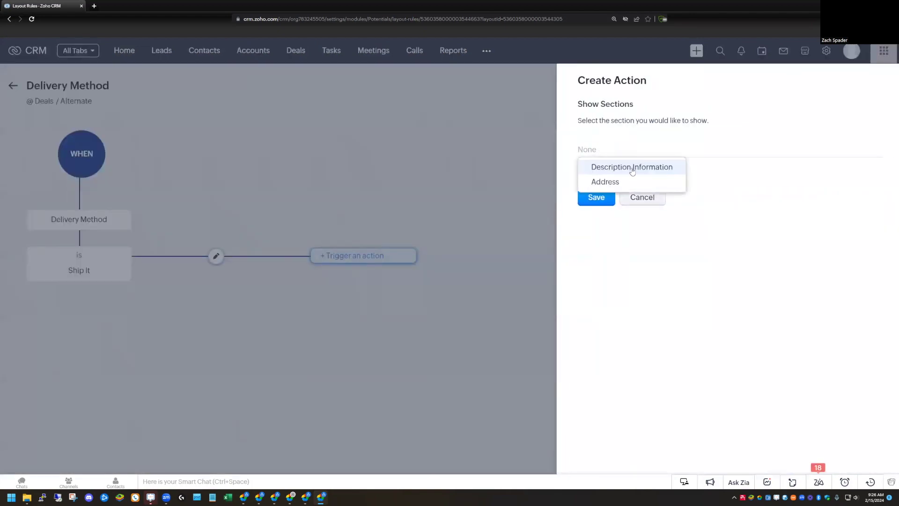
{"action": "left_click", "coordinate": [609, 183]}
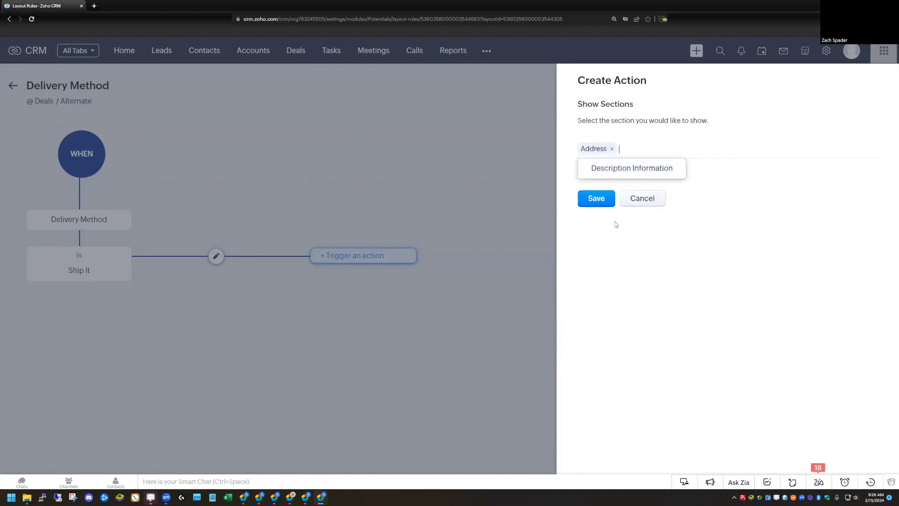
{"action": "left_click", "coordinate": [604, 204]}
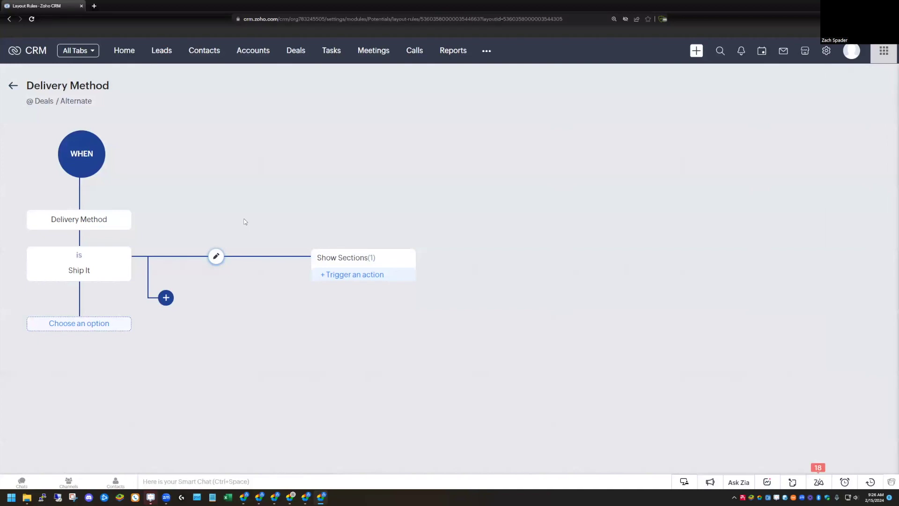
Step: Return to the Deals list and open a blank Create Deal form
{"action": "left_click", "coordinate": [13, 87]}
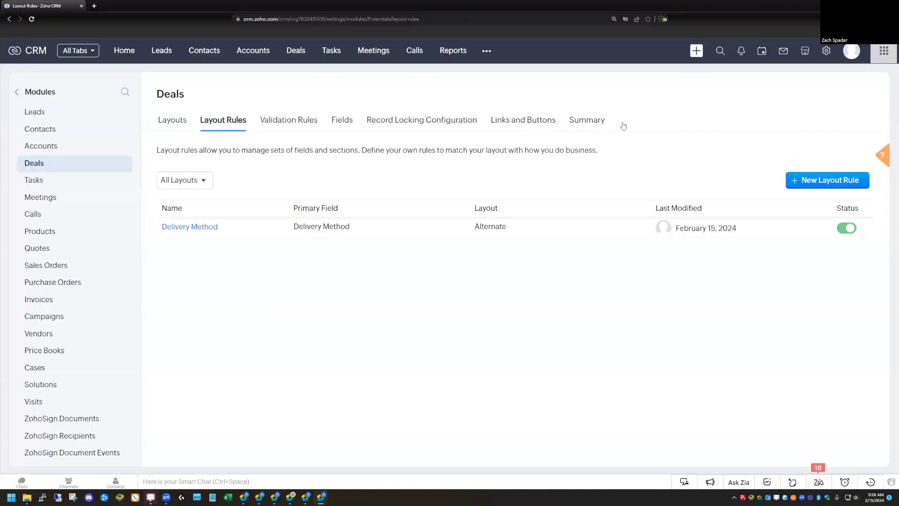
{"action": "left_click", "coordinate": [302, 55]}
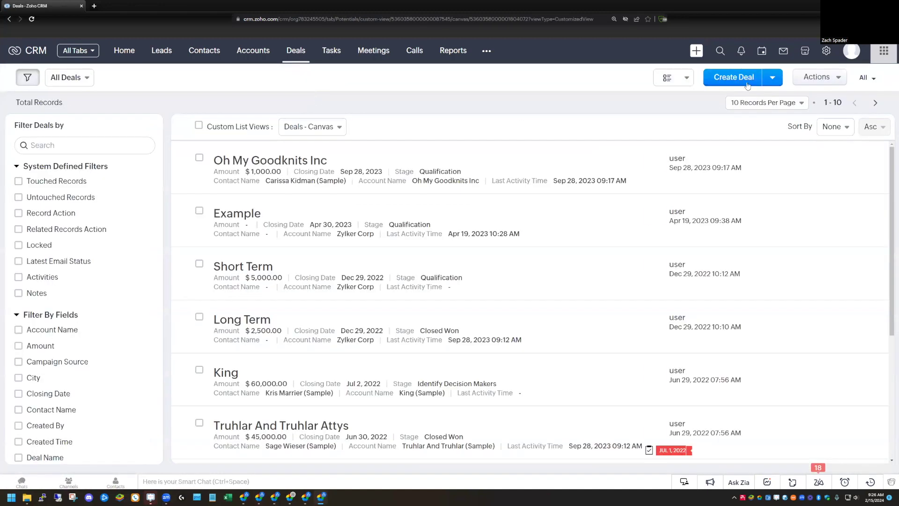
{"action": "left_click", "coordinate": [734, 78]}
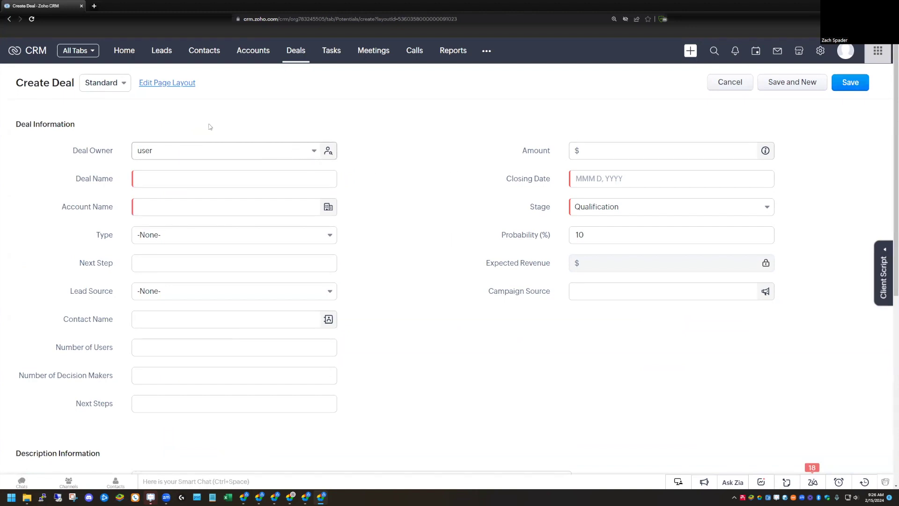
Step: Switch the Create Deal form to the Alternate layout and scroll through its fields
{"action": "left_click", "coordinate": [117, 84]}
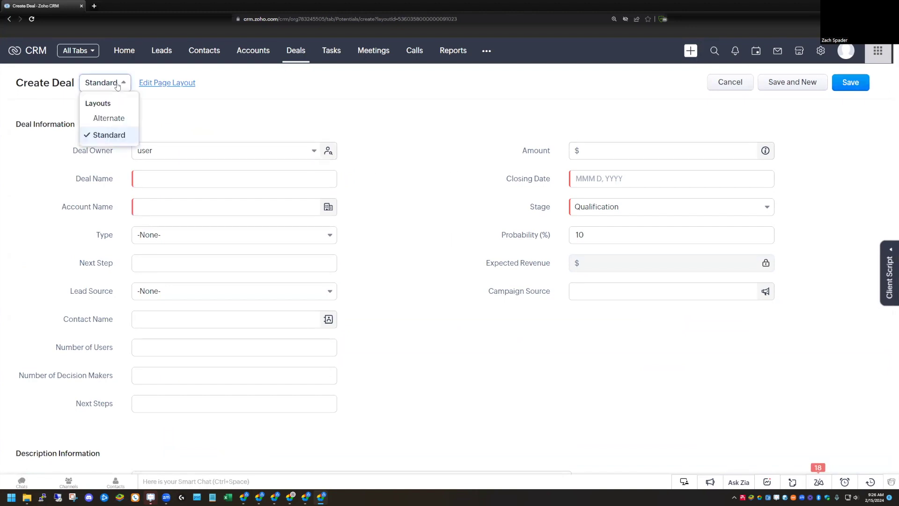
{"action": "left_click", "coordinate": [113, 120]}
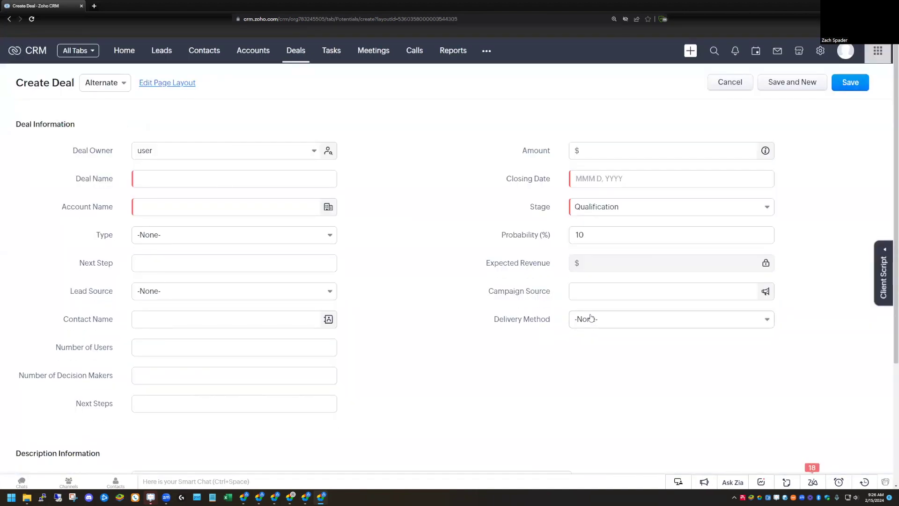
{"action": "scroll", "coordinate": [459, 307], "scroll_direction": "down", "scroll_amount": 3}
{"action": "scroll", "coordinate": [461, 305], "scroll_direction": "up", "scroll_amount": 1}
{"action": "scroll", "coordinate": [461, 305], "scroll_direction": "down", "scroll_amount": 2}
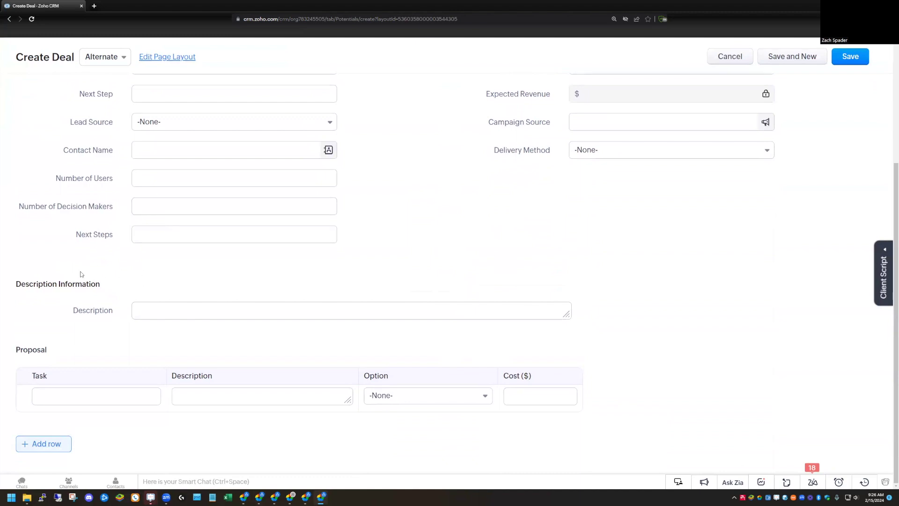
{"action": "scroll", "coordinate": [203, 302], "scroll_direction": "up", "scroll_amount": 3}
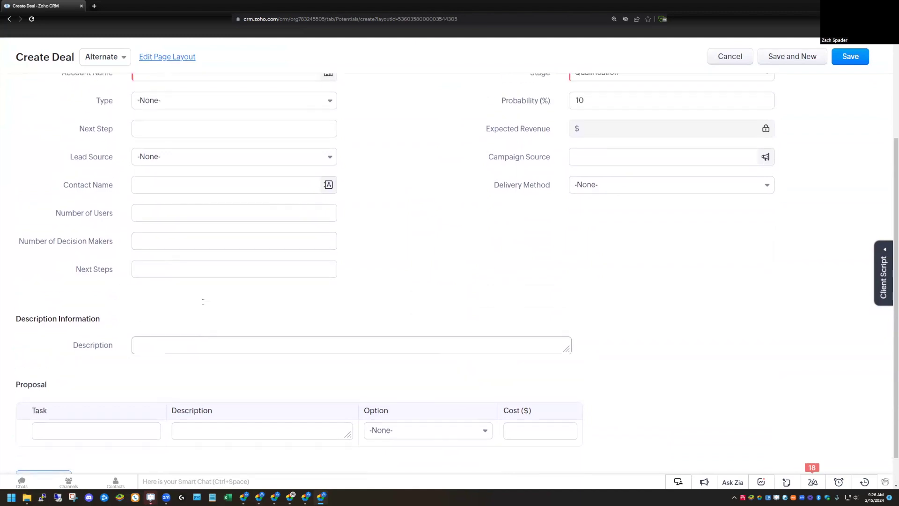
{"action": "scroll", "coordinate": [203, 302], "scroll_direction": "down", "scroll_amount": 2}
{"action": "scroll", "coordinate": [202, 302], "scroll_direction": "down", "scroll_amount": 1}
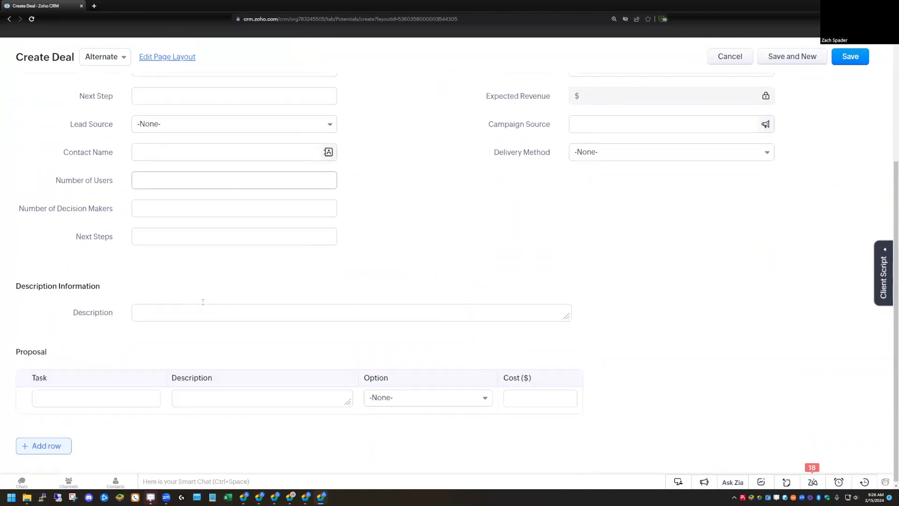
{"action": "scroll", "coordinate": [328, 318], "scroll_direction": "up", "scroll_amount": 3}
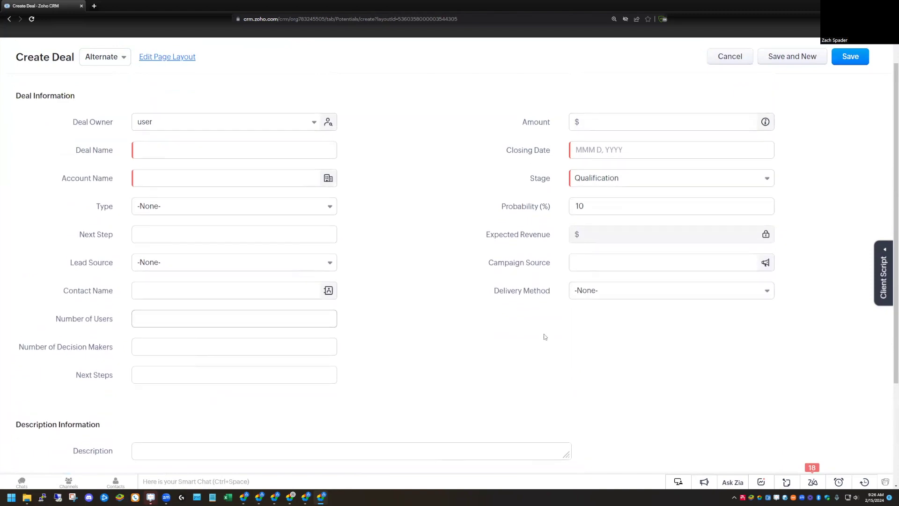
Step: Open the Delivery Method choices and close them without picking, leaving it at -None-
{"action": "left_click", "coordinate": [603, 294]}
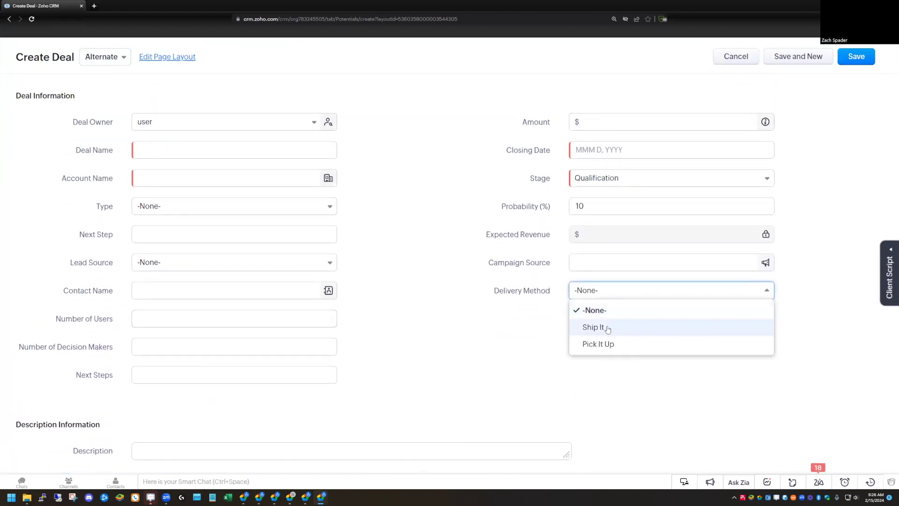
{"action": "left_click", "coordinate": [449, 312]}
{"action": "scroll", "coordinate": [295, 231], "scroll_direction": "down", "scroll_amount": 3}
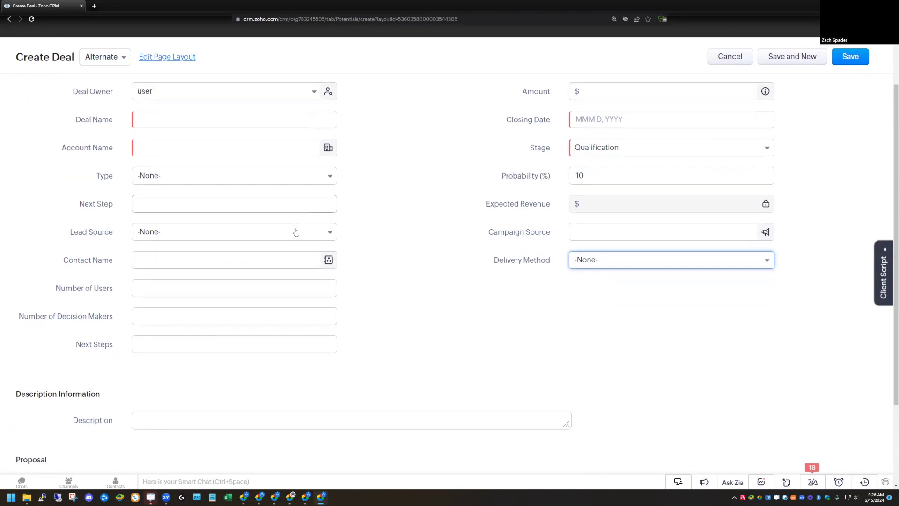
{"action": "scroll", "coordinate": [218, 283], "scroll_direction": "up", "scroll_amount": 3}
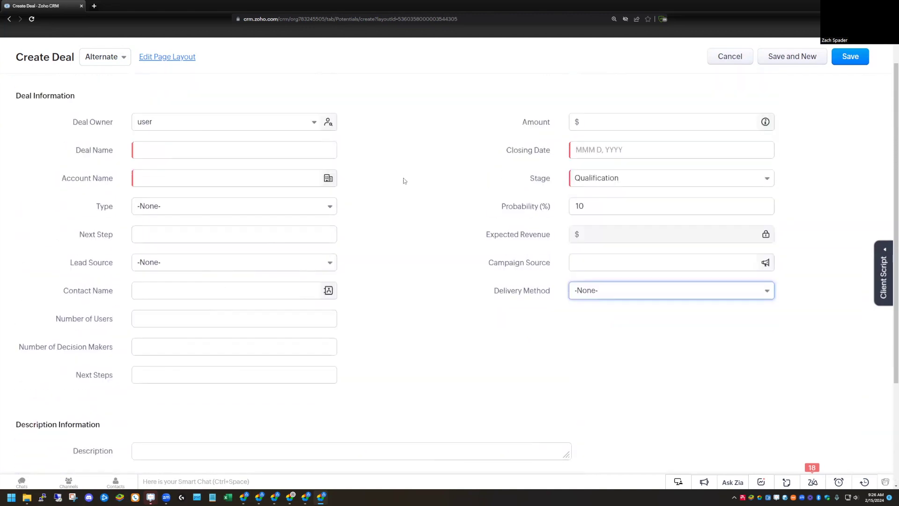
Step: Set Delivery Method to Ship It, then Pick It Up, then Ship It again to test the Address section
{"action": "left_click", "coordinate": [611, 294]}
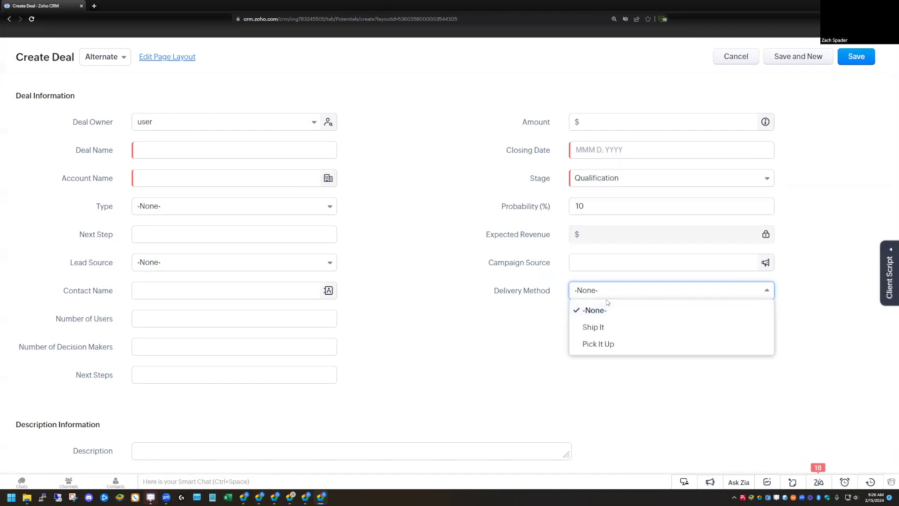
{"action": "left_click", "coordinate": [601, 330]}
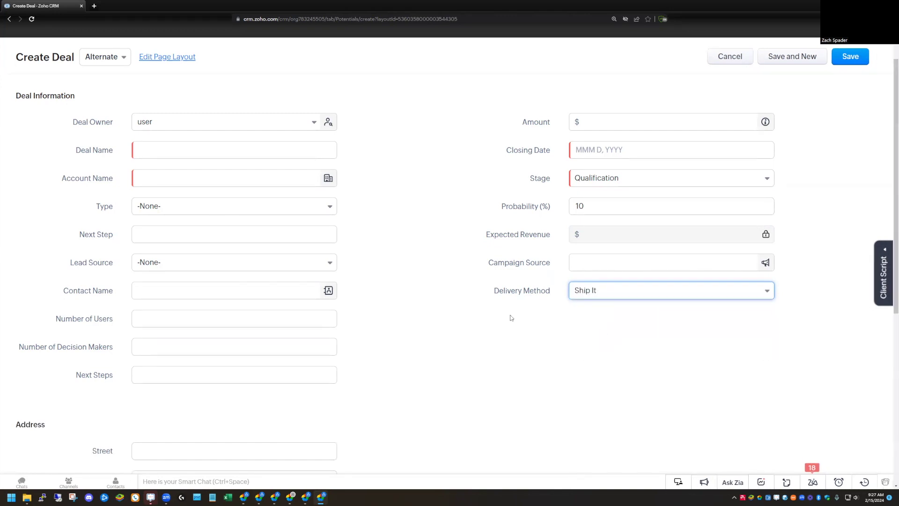
{"action": "scroll", "coordinate": [515, 319], "scroll_direction": "down", "scroll_amount": 4}
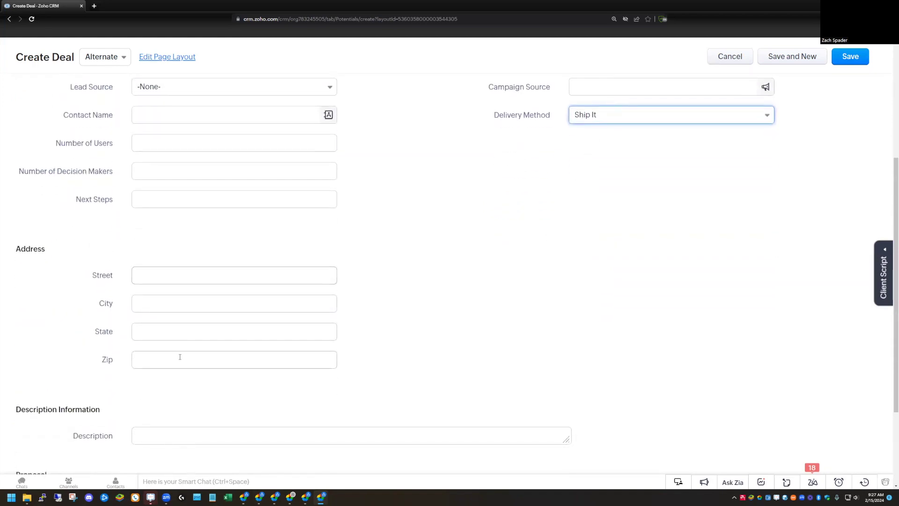
{"action": "left_click", "coordinate": [608, 116]}
{"action": "left_click", "coordinate": [608, 170]}
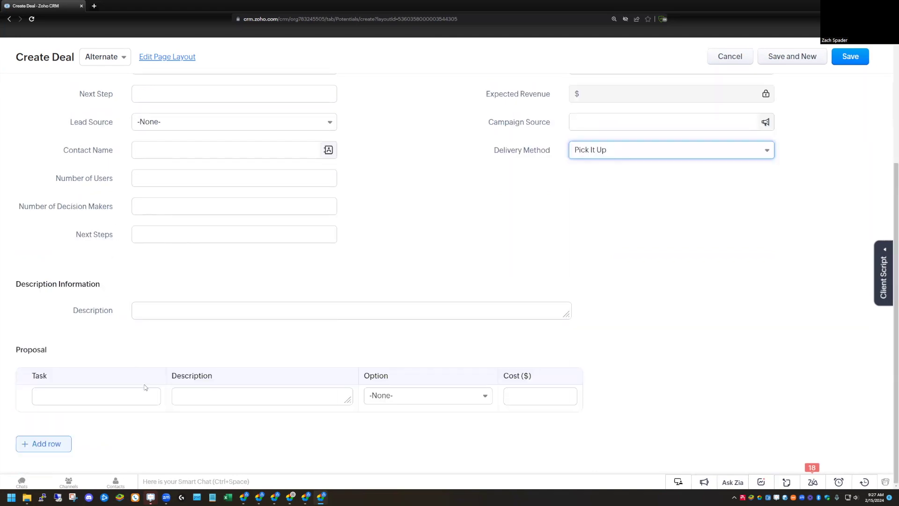
{"action": "scroll", "coordinate": [629, 187], "scroll_direction": "up", "scroll_amount": 3}
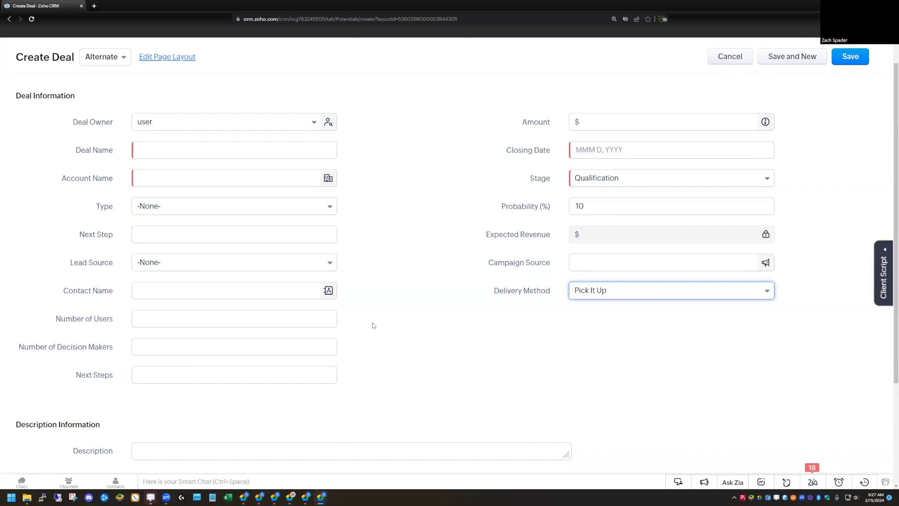
{"action": "scroll", "coordinate": [358, 323], "scroll_direction": "down", "scroll_amount": 3}
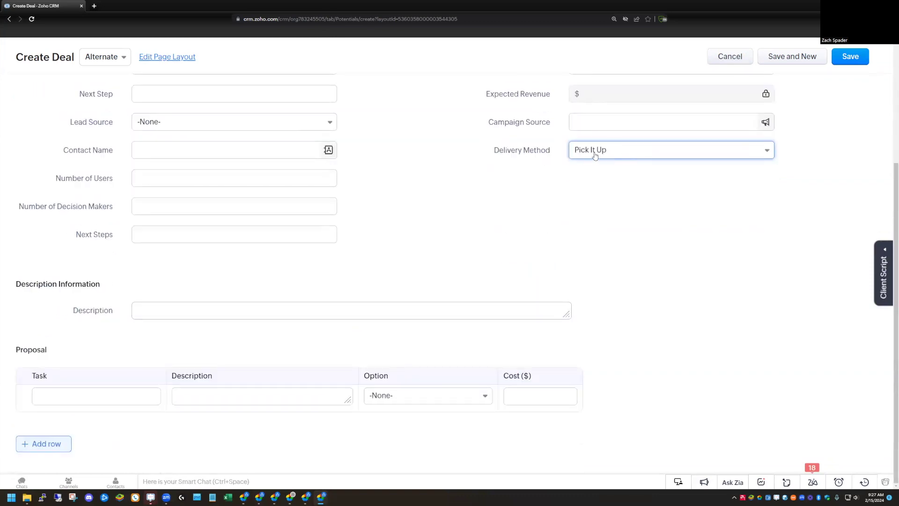
{"action": "left_click", "coordinate": [596, 156]}
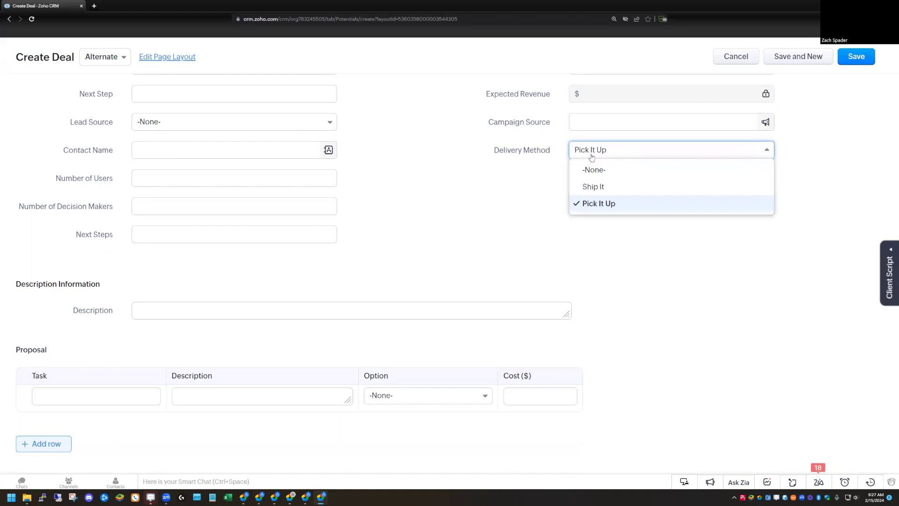
{"action": "left_click", "coordinate": [600, 188]}
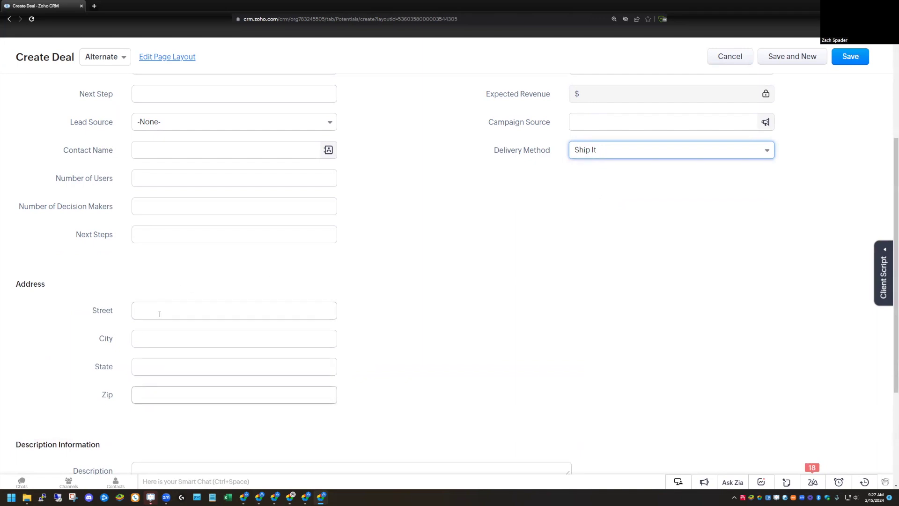
Step: Cancel the unsaved deal and open the Delivery Method rule under Deals Layout Rules
{"action": "left_click", "coordinate": [729, 61]}
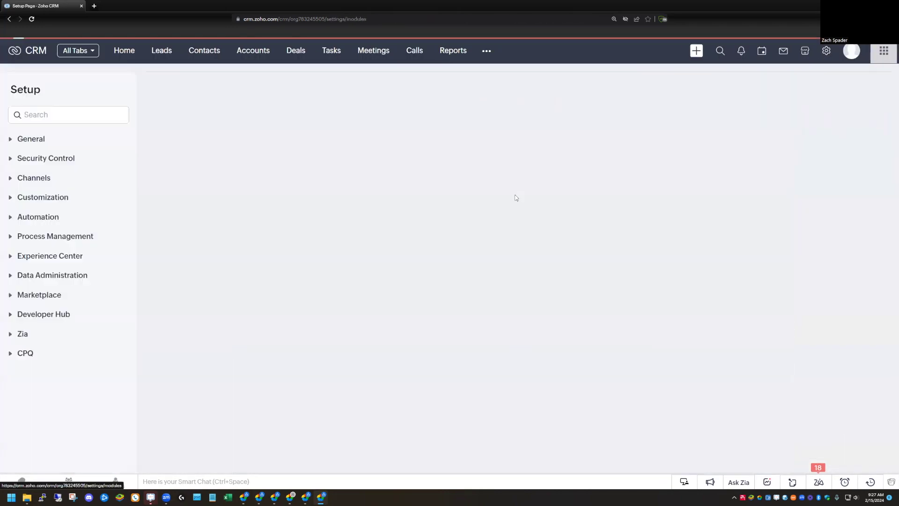
{"action": "left_click", "coordinate": [173, 241]}
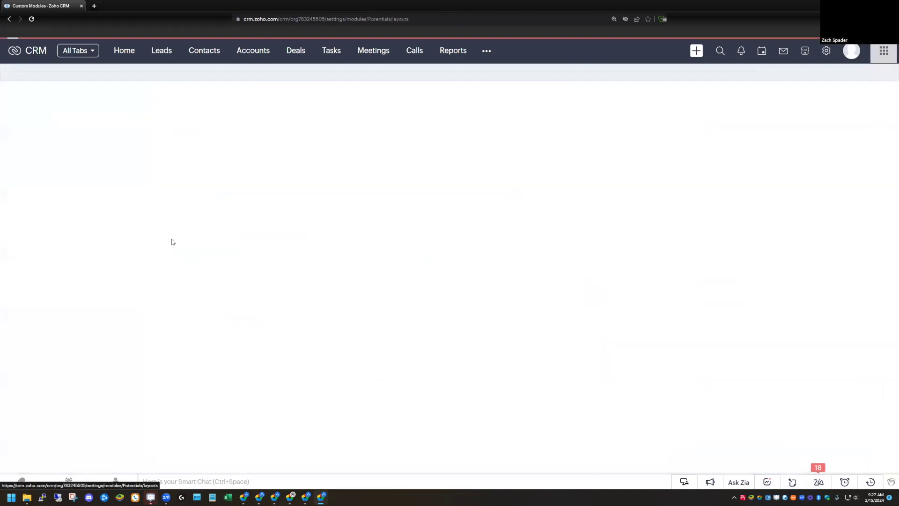
{"action": "left_click", "coordinate": [217, 123]}
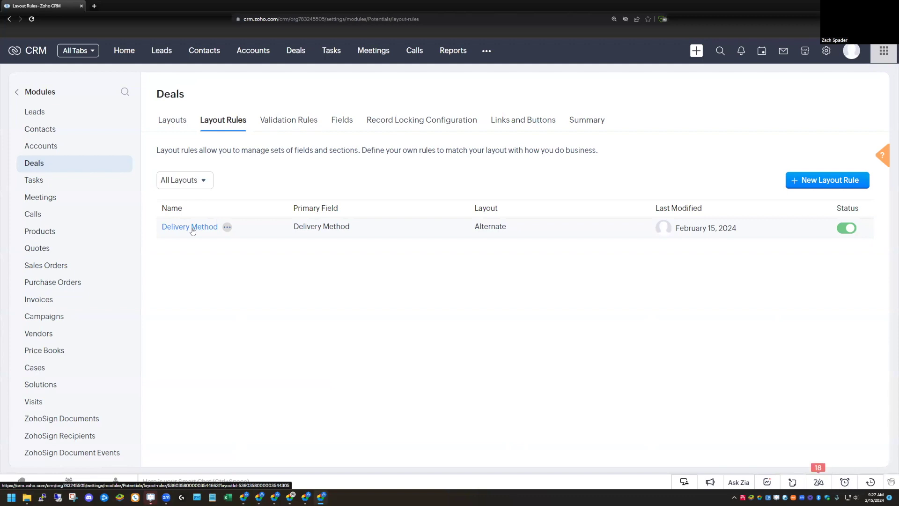
{"action": "left_click", "coordinate": [192, 228]}
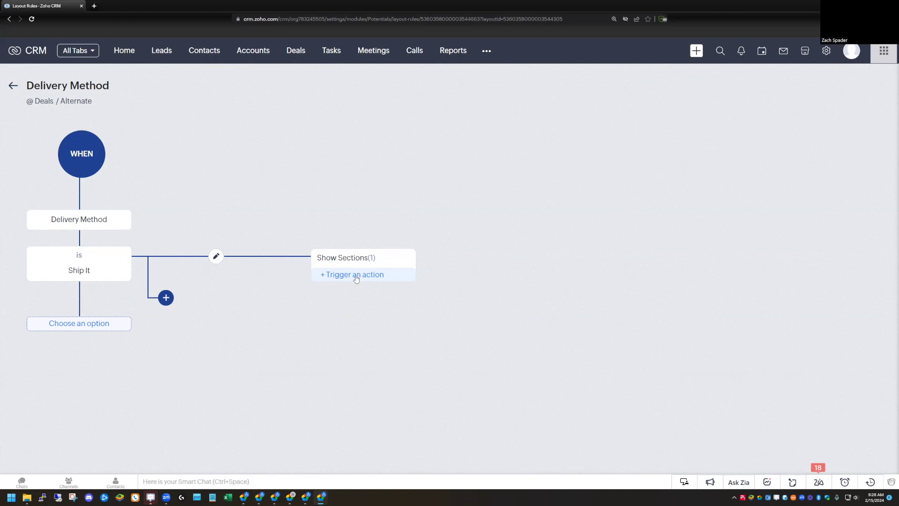
Step: Add a Set Mandatory Fields action for Ship It covering Street, State, City and Zip, and save it
{"action": "left_click", "coordinate": [340, 280]}
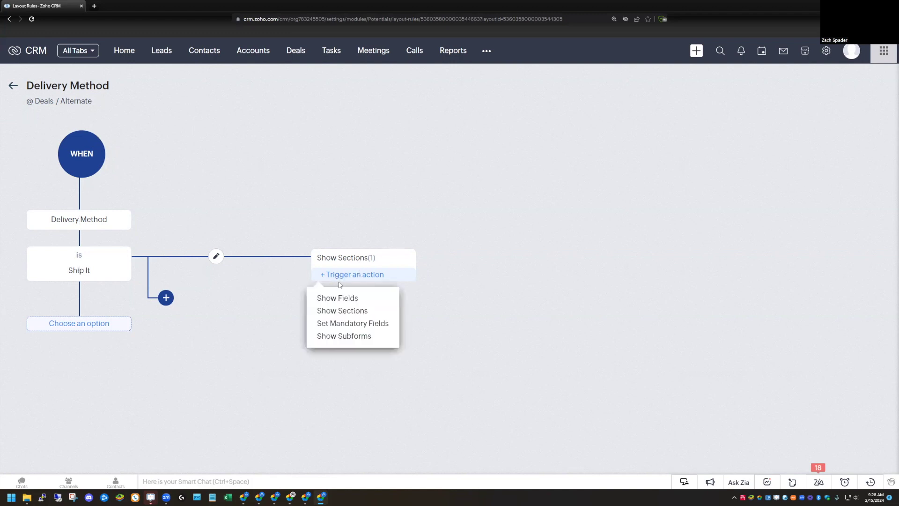
{"action": "left_click", "coordinate": [346, 324]}
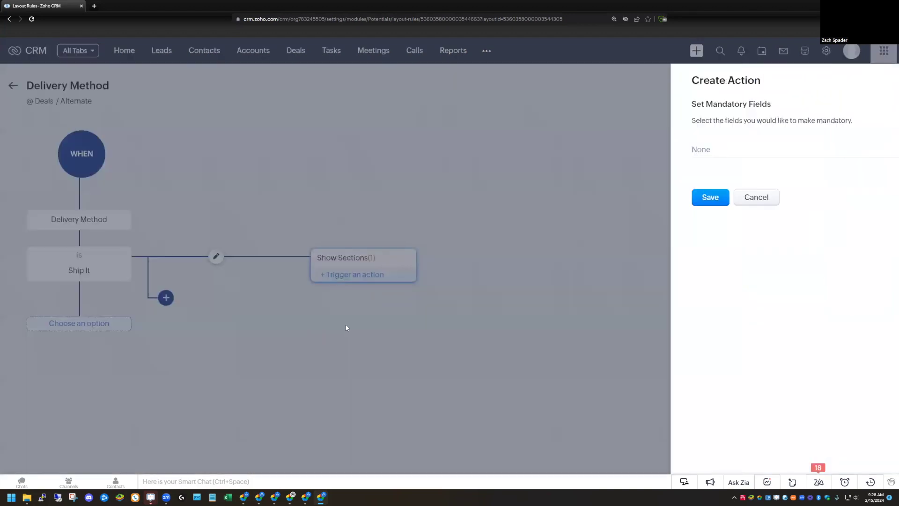
{"action": "left_click", "coordinate": [589, 148]}
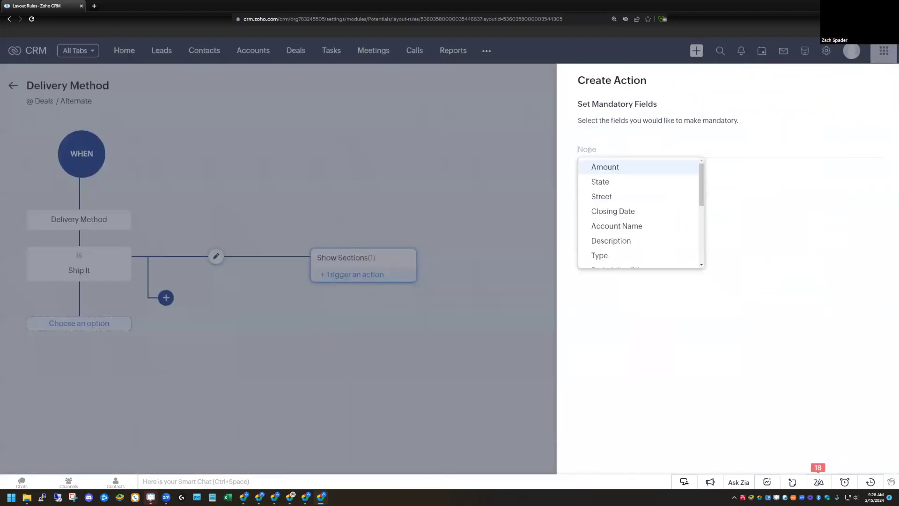
{"action": "left_click", "coordinate": [616, 197]}
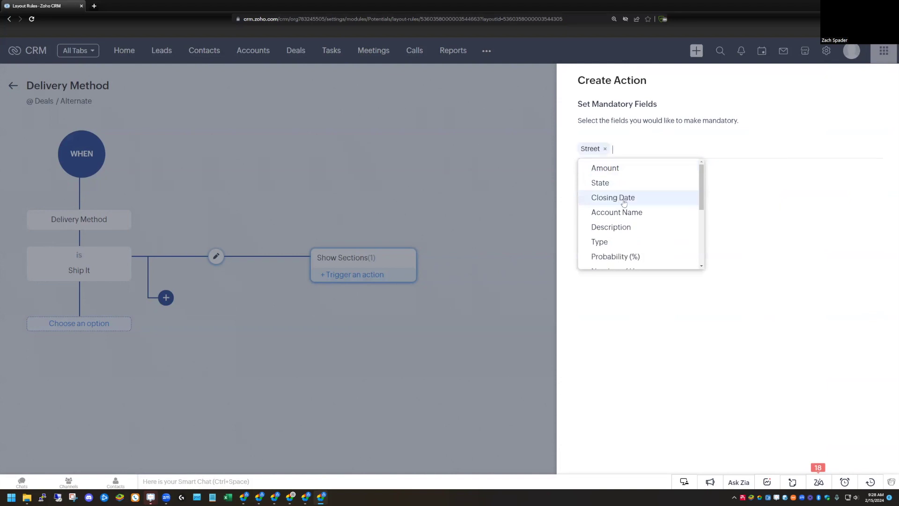
{"action": "left_click", "coordinate": [617, 185]}
{"action": "scroll", "coordinate": [633, 208], "scroll_direction": "down", "scroll_amount": 3}
{"action": "left_click", "coordinate": [638, 182]}
{"action": "scroll", "coordinate": [639, 202], "scroll_direction": "down", "scroll_amount": 5}
{"action": "left_click", "coordinate": [612, 248]}
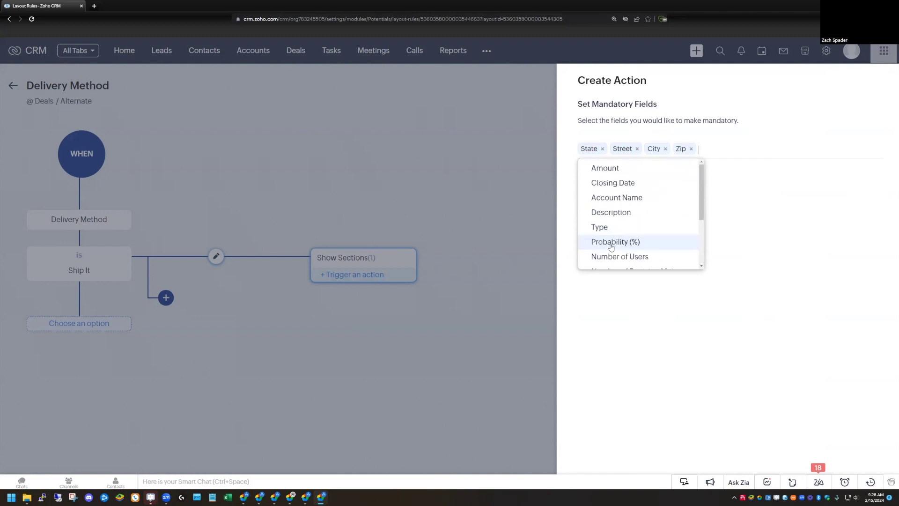
{"action": "left_click", "coordinate": [596, 199]}
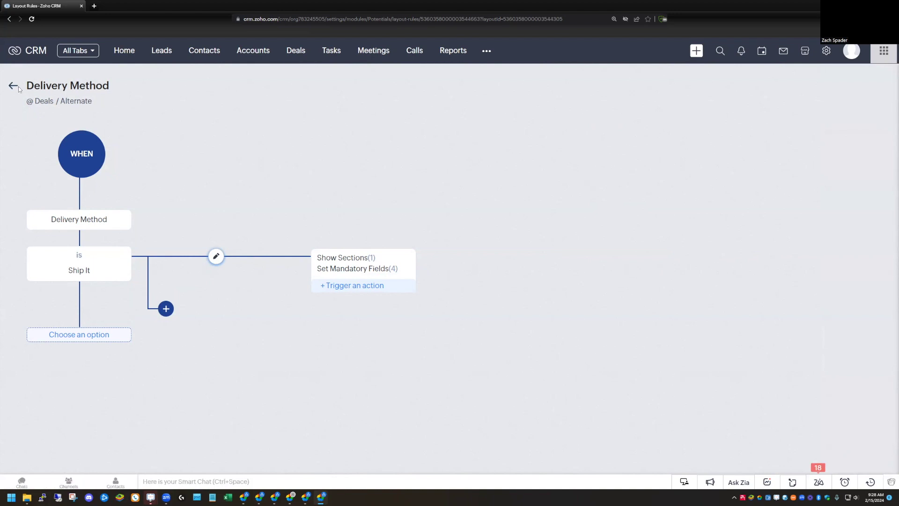
Step: Create a new deal in the Alternate layout and set its Delivery Method to Ship It
{"action": "left_click", "coordinate": [298, 52]}
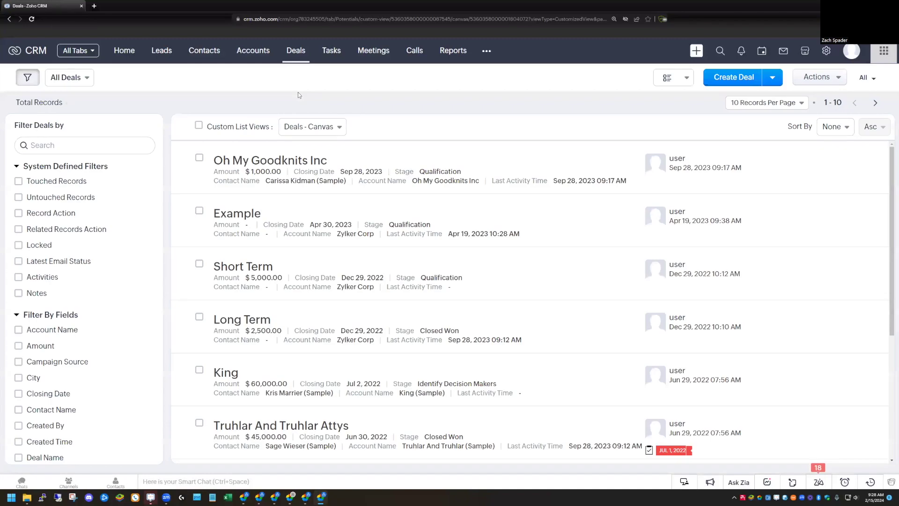
{"action": "left_click", "coordinate": [725, 79]}
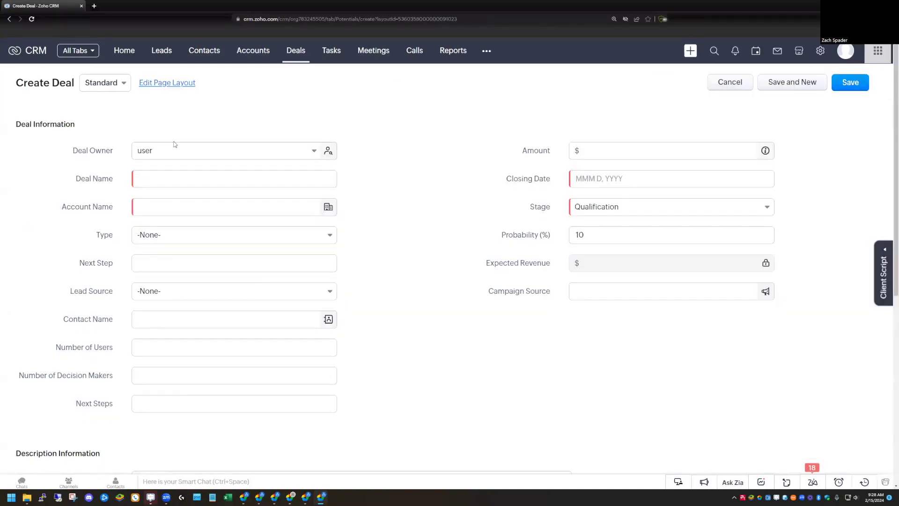
{"action": "left_click", "coordinate": [100, 82]}
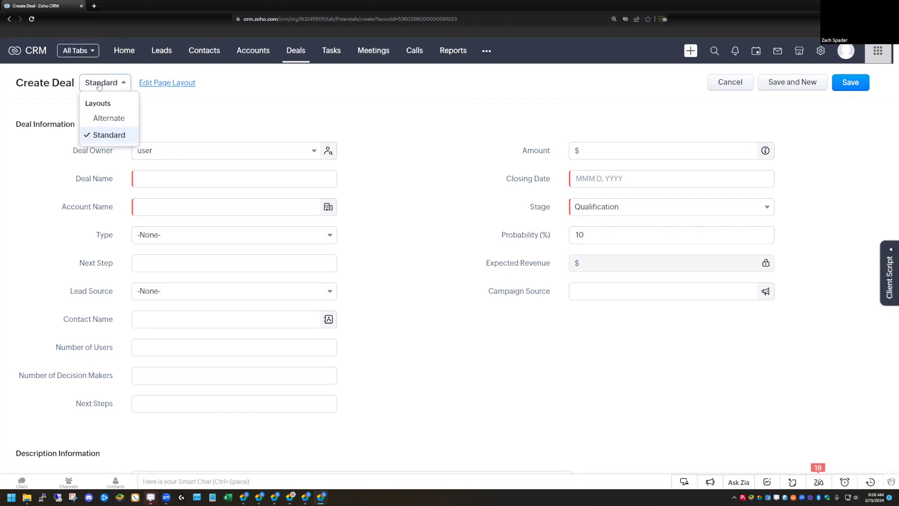
{"action": "left_click", "coordinate": [109, 117]}
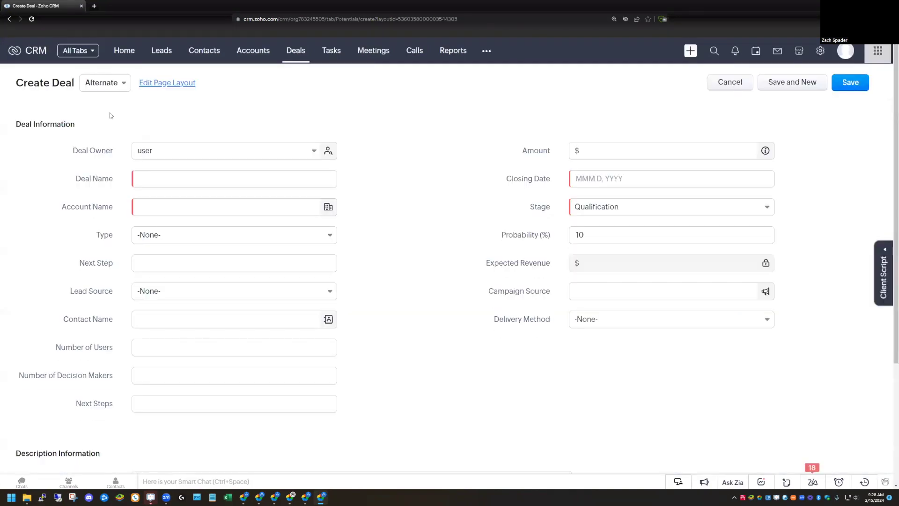
{"action": "left_click", "coordinate": [607, 323]}
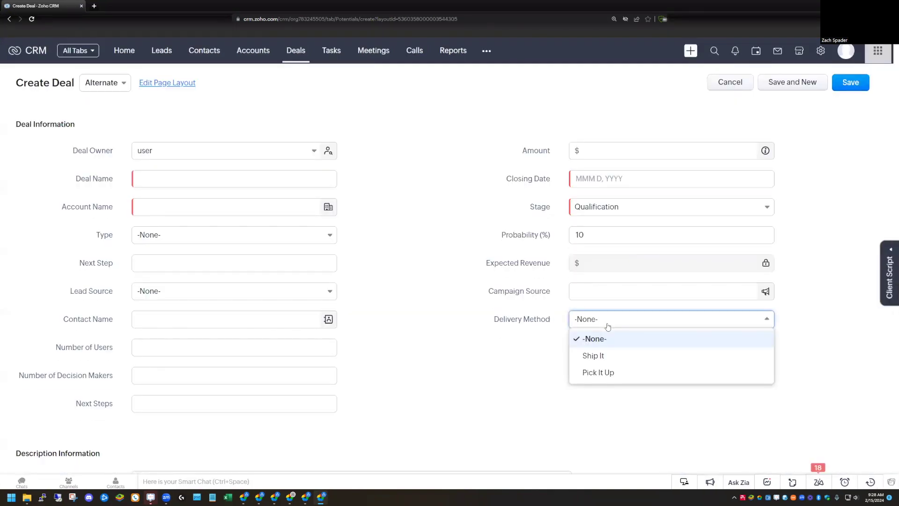
{"action": "left_click", "coordinate": [613, 359]}
{"action": "scroll", "coordinate": [387, 317], "scroll_direction": "down", "scroll_amount": 4}
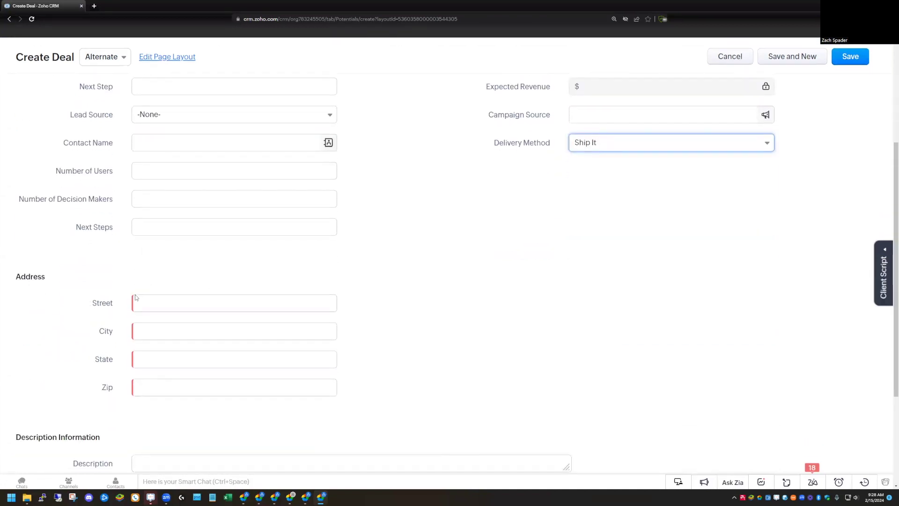